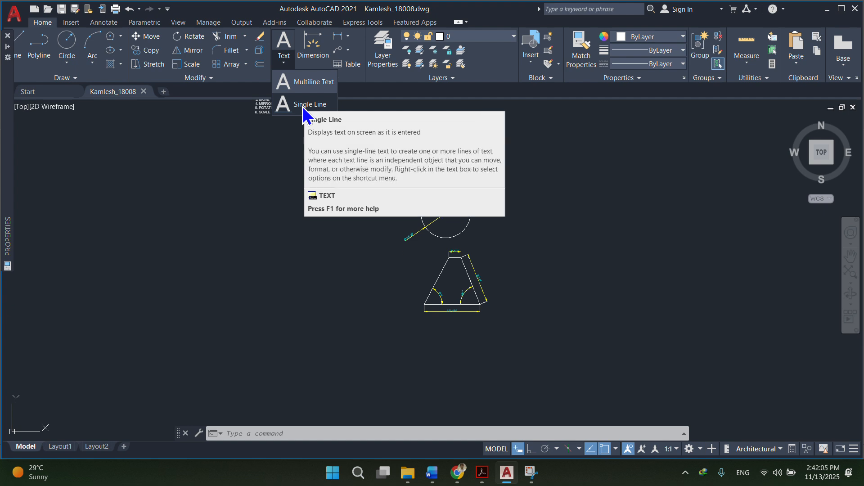
left_click(302, 107)
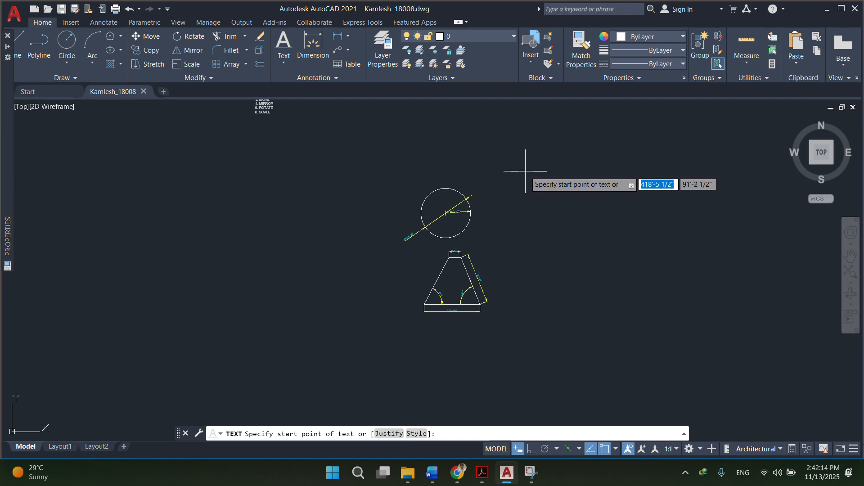
left_click(510, 166)
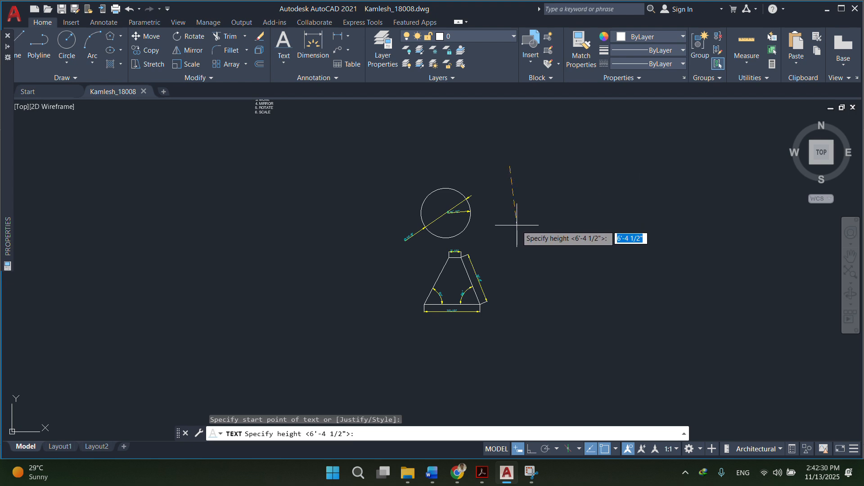
left_click(532, 449)
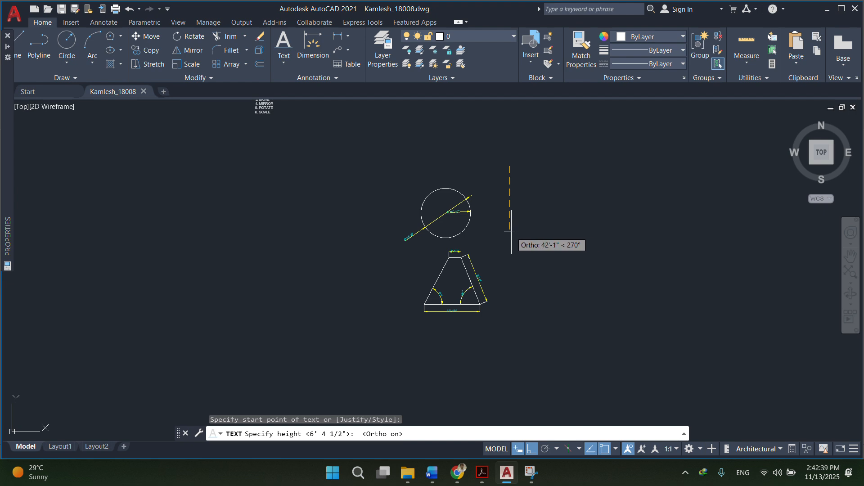
left_click(513, 317)
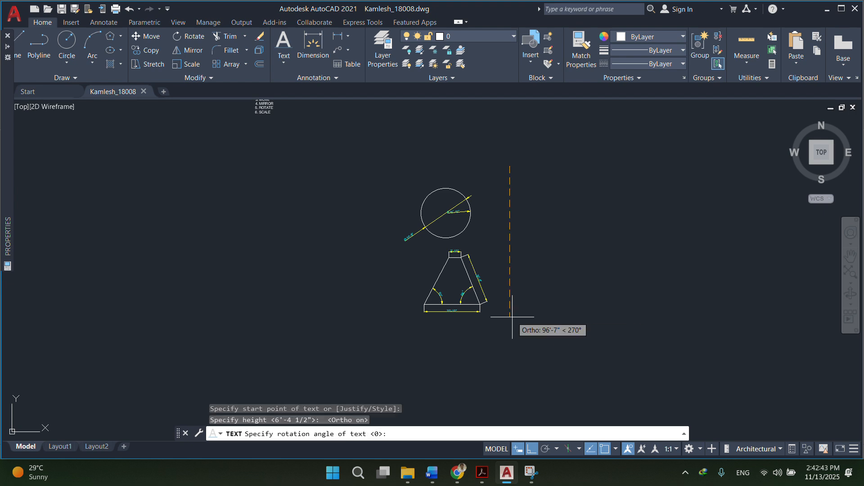
left_click(511, 318)
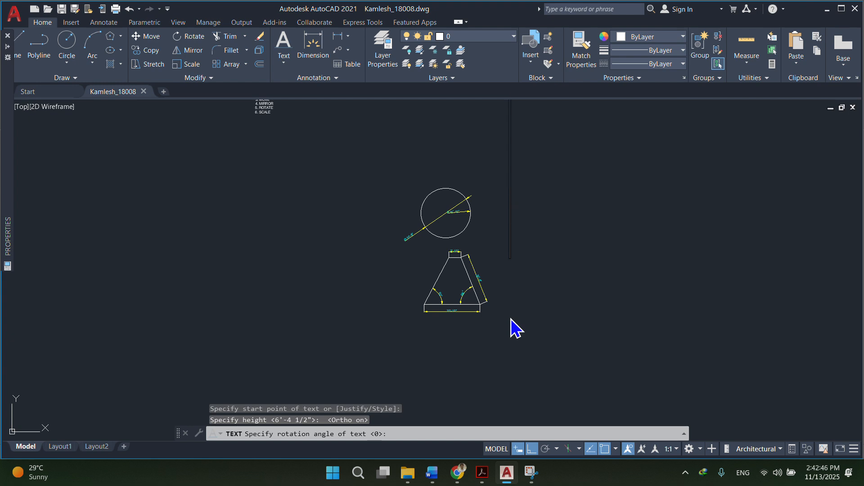
type("KAML")
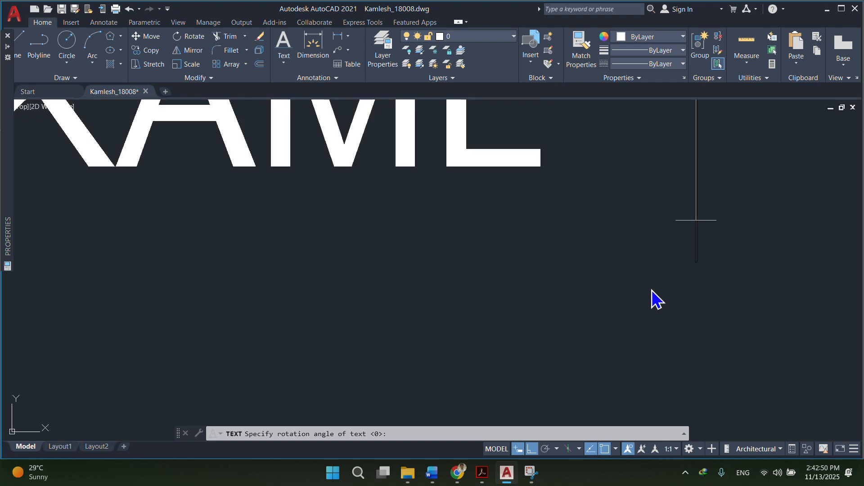
scroll(648, 306, "down", 6)
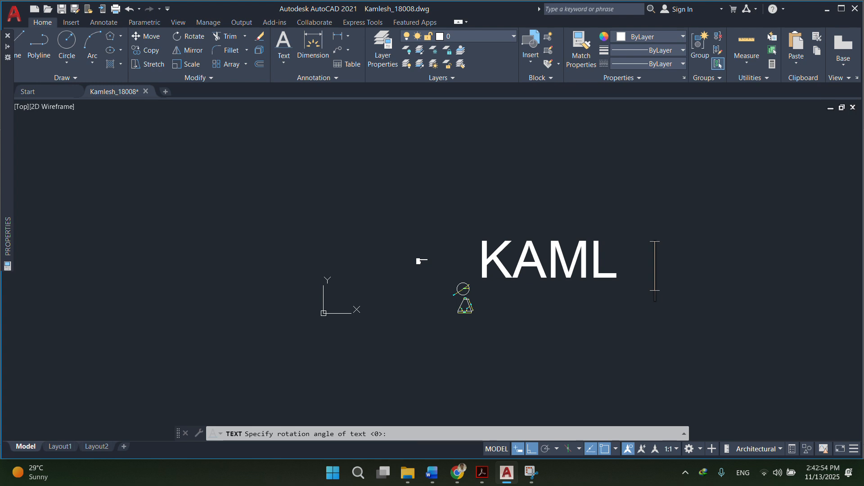
key("Escape")
key("Escape")
key("Escape")
left_click(558, 356)
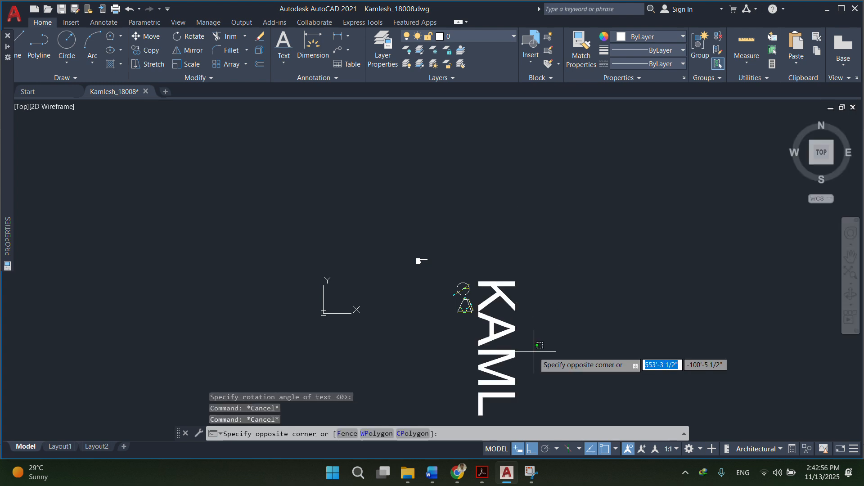
left_click(501, 299)
key("Delete")
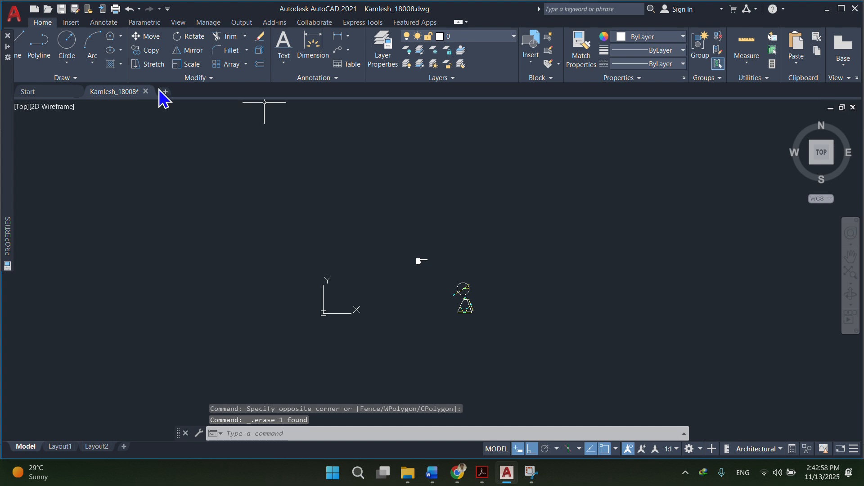
Start a single-line text at the upper right of the circle with 2' height and 0 rotation.
left_click(285, 63)
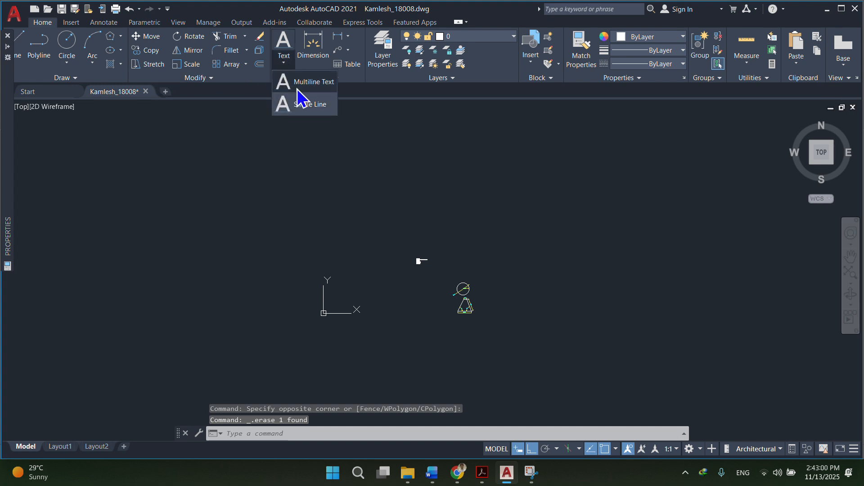
left_click(306, 102)
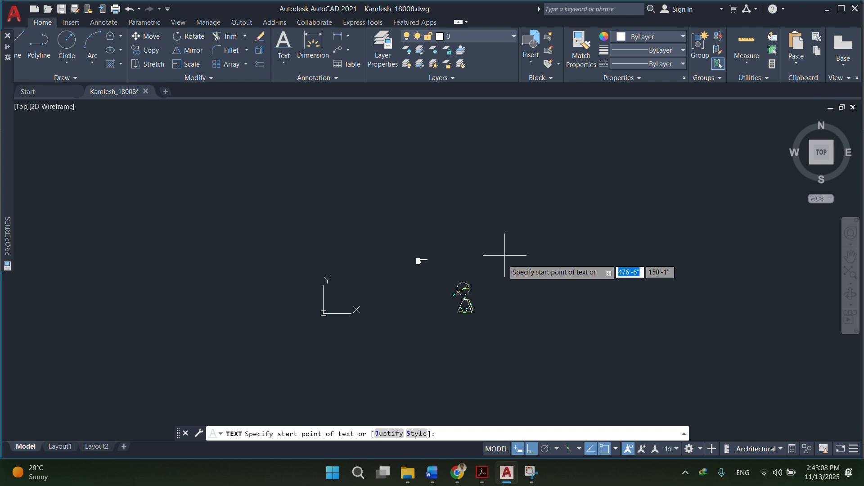
scroll(491, 288, "up", 5)
scroll(451, 266, "down", 5)
scroll(452, 259, "up", 8)
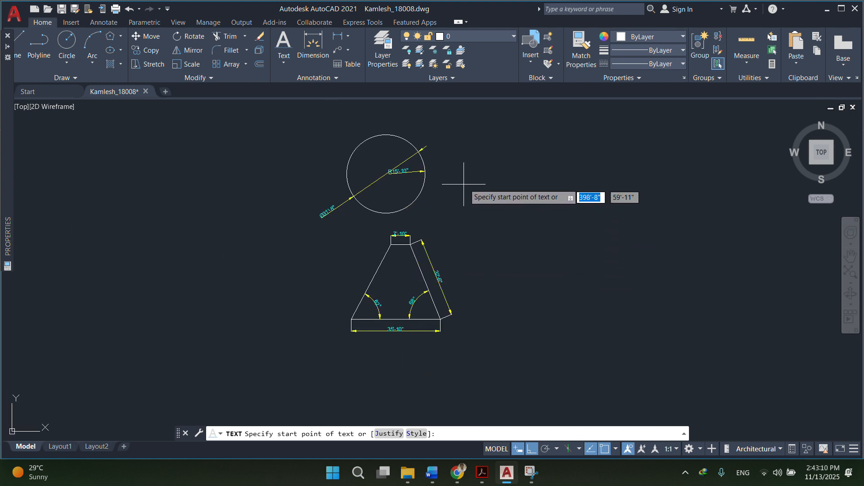
left_click(541, 152)
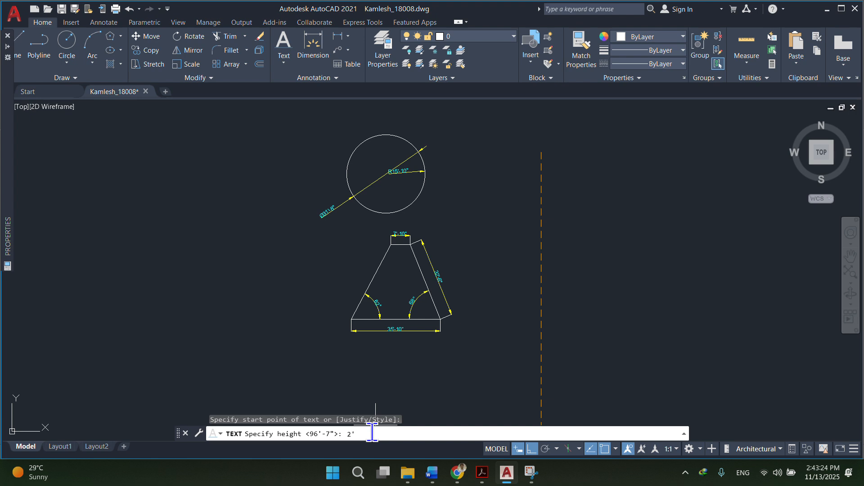
key("Return")
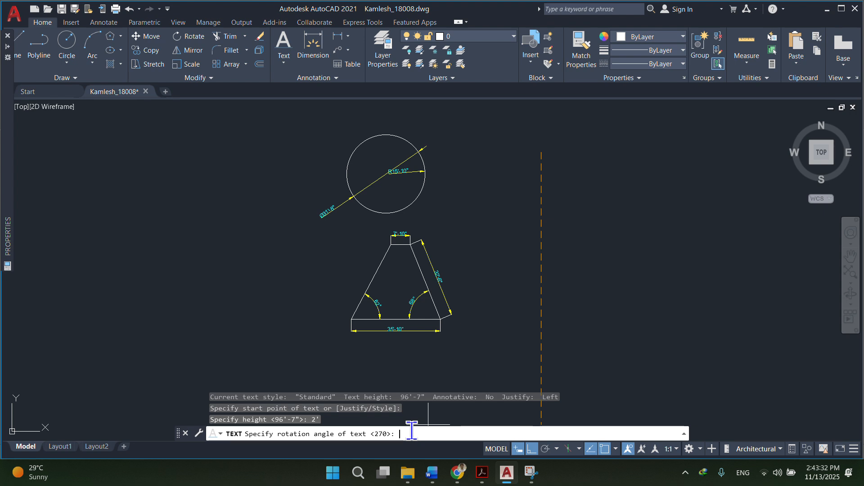
key("Return")
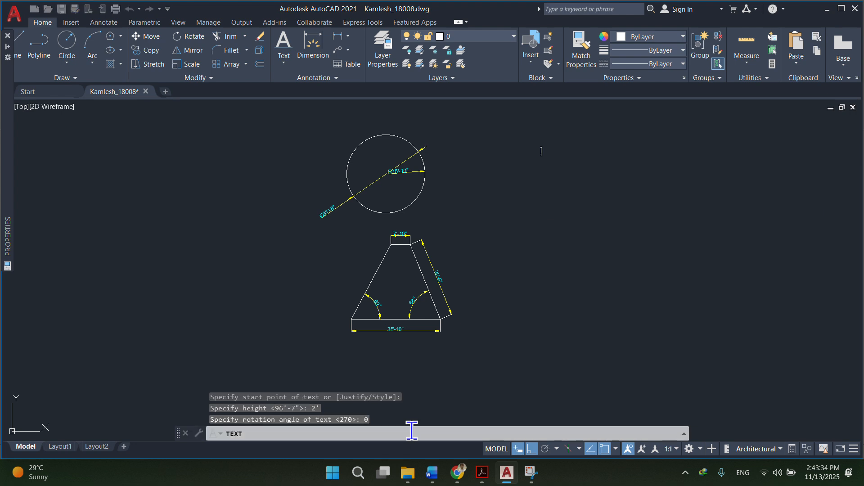
Type three stacked text lines, CIRCLE, the student's name and A2 BATCH, then end the command.
type("c")
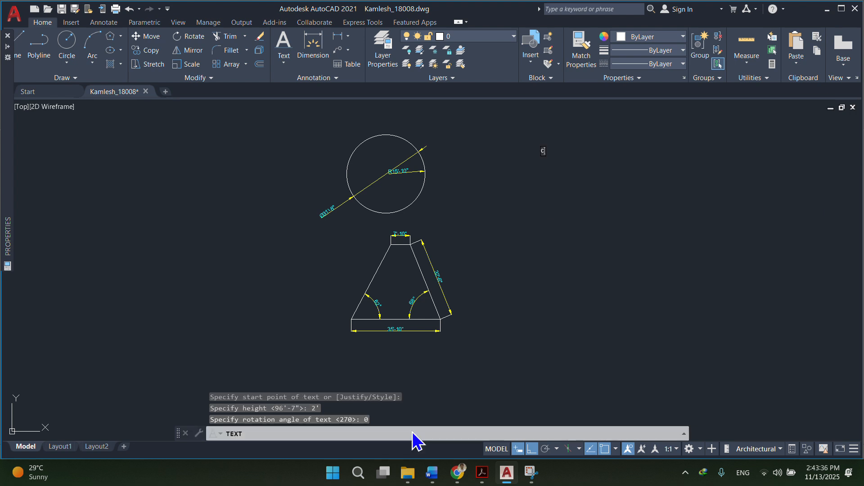
type("IRCL")
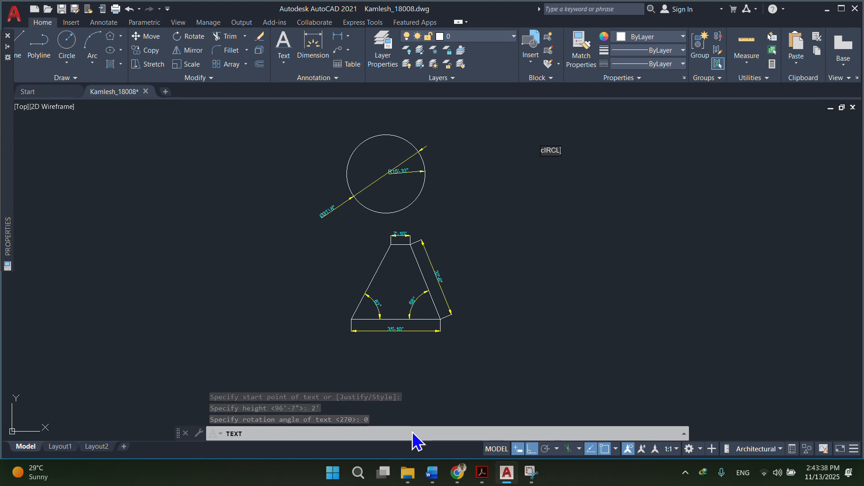
key("BackSpace")
key("BackSpace")
key("BackSpace")
key("BackSpace")
key("BackSpace")
type("CIRCLE")
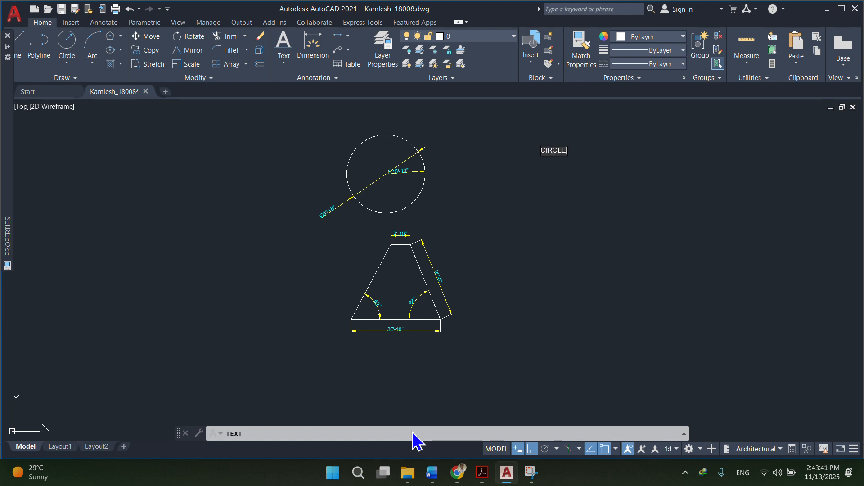
key("Return")
type("KAMLESH")
key("Return")
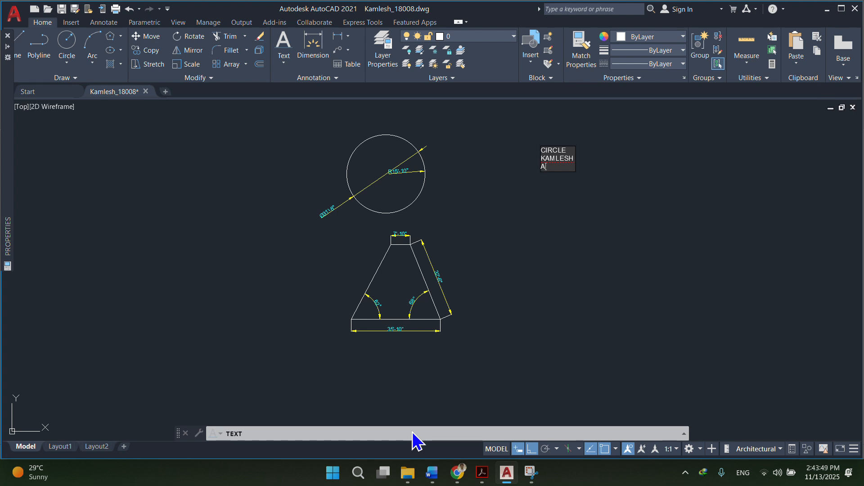
type("A2 BARTCH")
key("BackSpace")
key("BackSpace")
key("BackSpace")
key("BackSpace")
type("T")
left_click(594, 190)
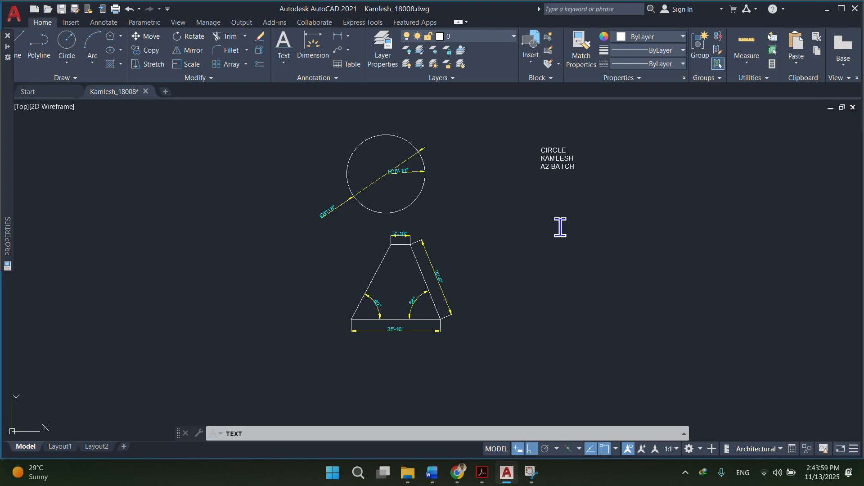
key("Return")
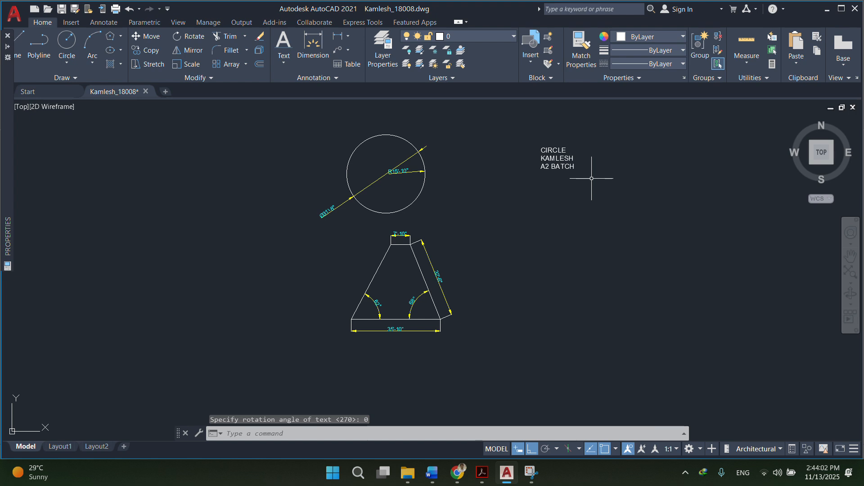
Move the CIRCLE text line to the left of the other label lines.
left_click(572, 156)
scroll(575, 150, "up", 4)
left_click(555, 153)
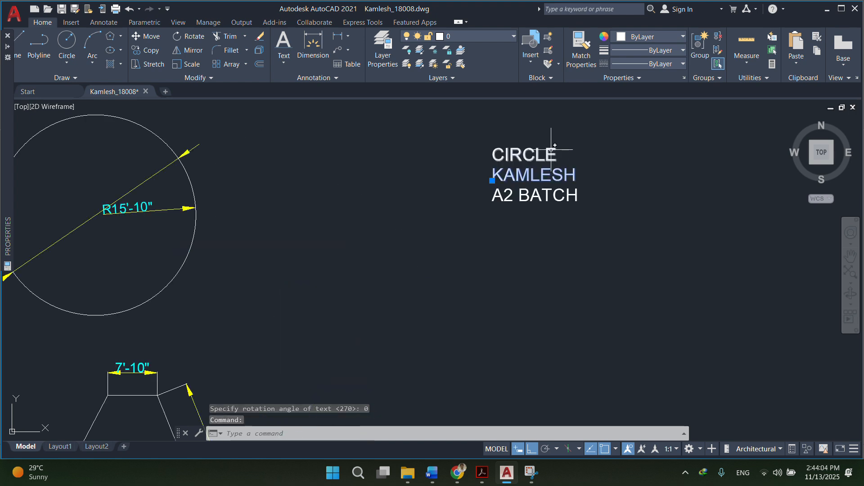
left_click(568, 194)
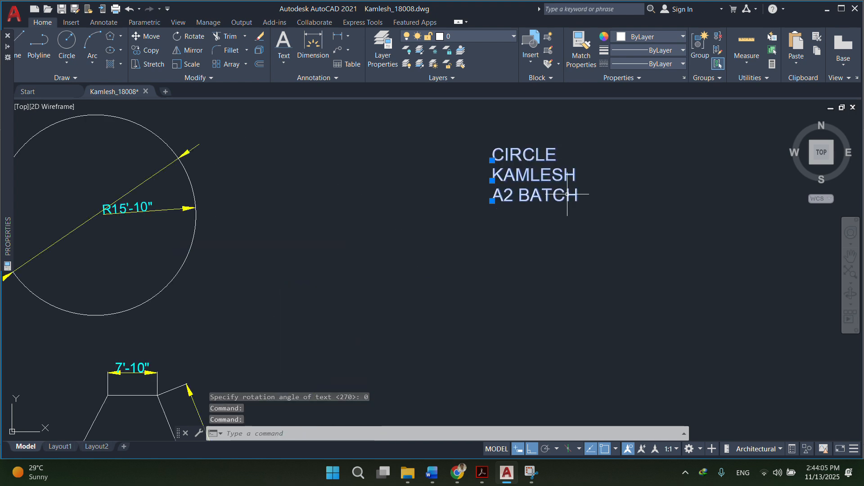
key("Escape")
left_click(539, 153)
left_click(540, 183)
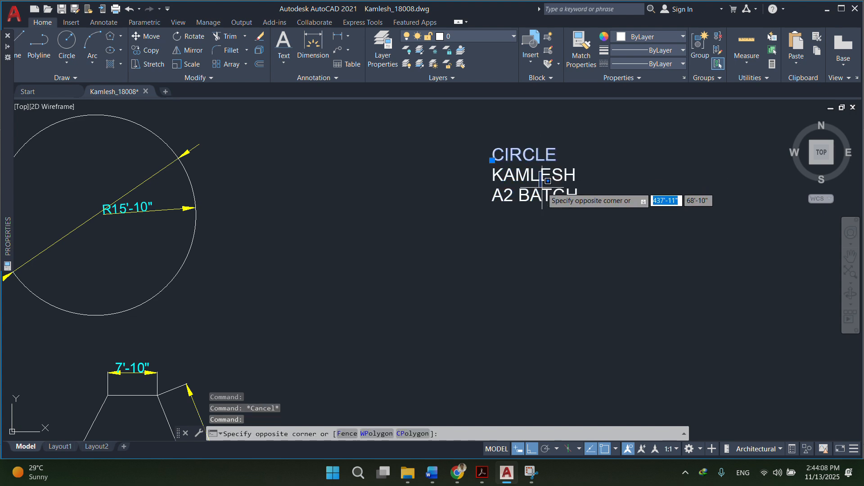
left_click(531, 187)
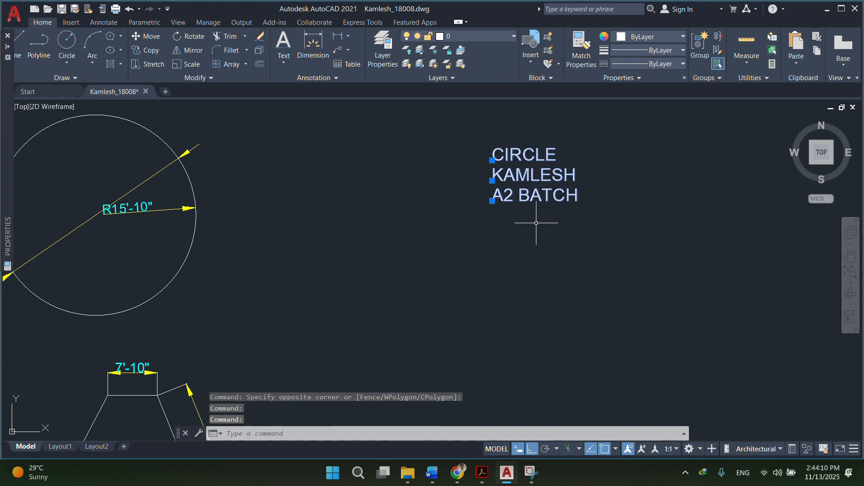
key("Escape")
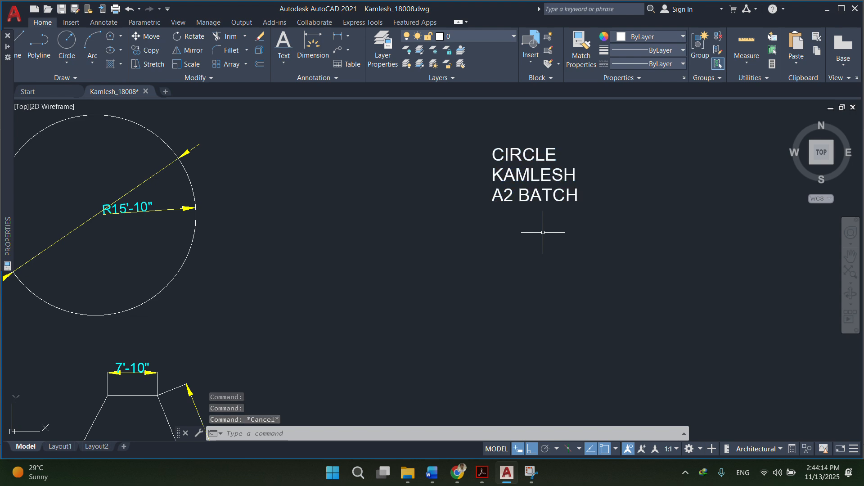
left_click(543, 155)
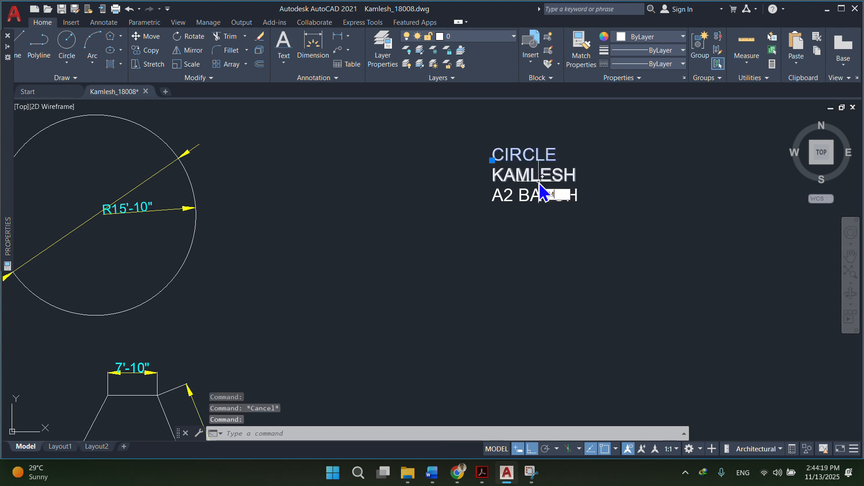
type("m")
key("Return")
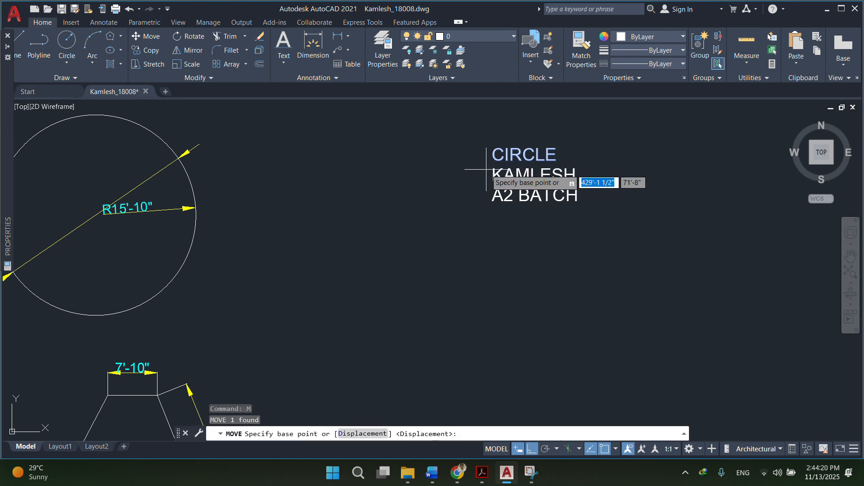
left_click(496, 171)
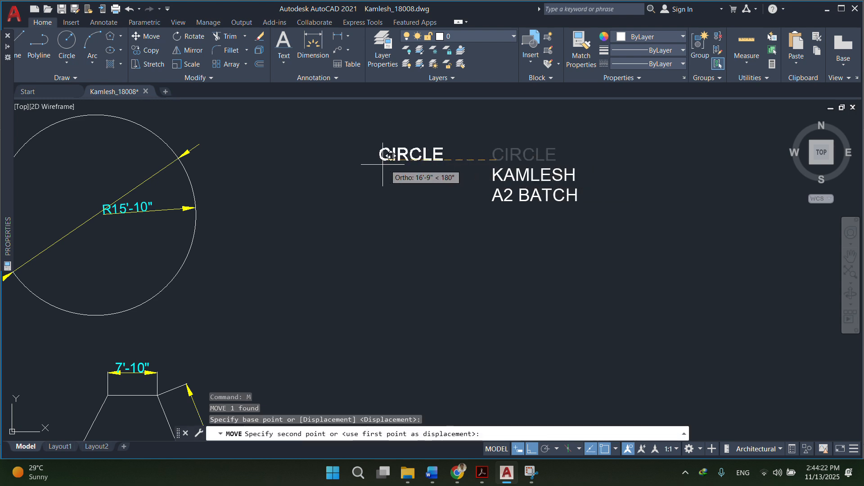
left_click(258, 193)
With Ortho off, move the name and A2 BATCH lines below the trapezoid.
scroll(588, 179, "down", 5)
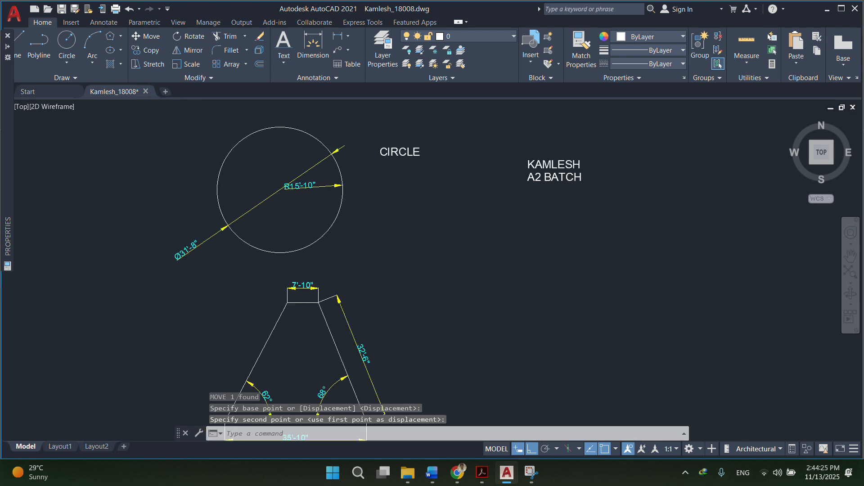
key("Return")
left_click(590, 185)
left_click(546, 145)
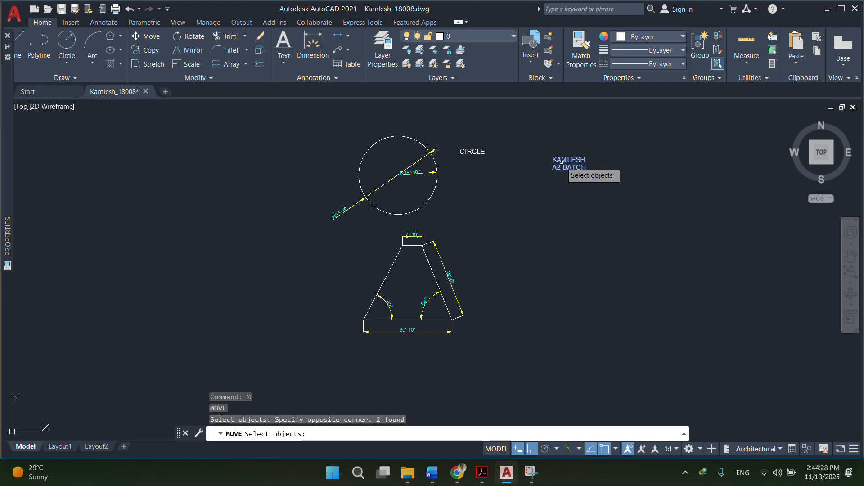
key("Return")
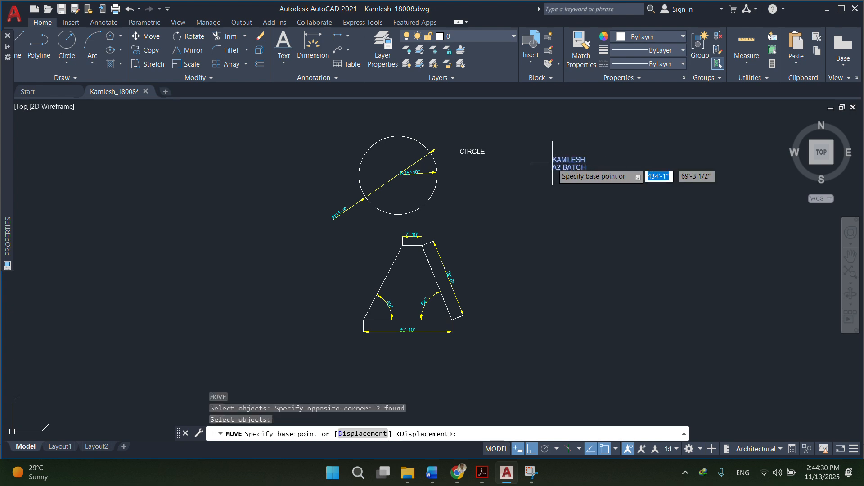
left_click(549, 163)
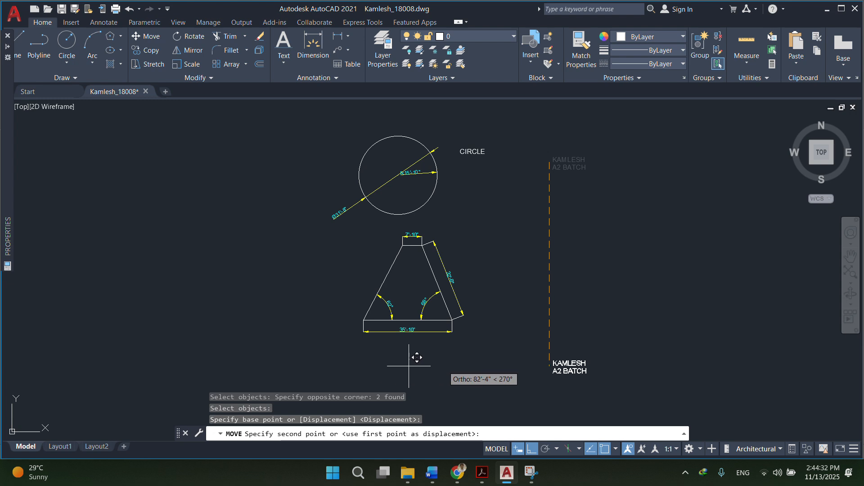
left_click(532, 449)
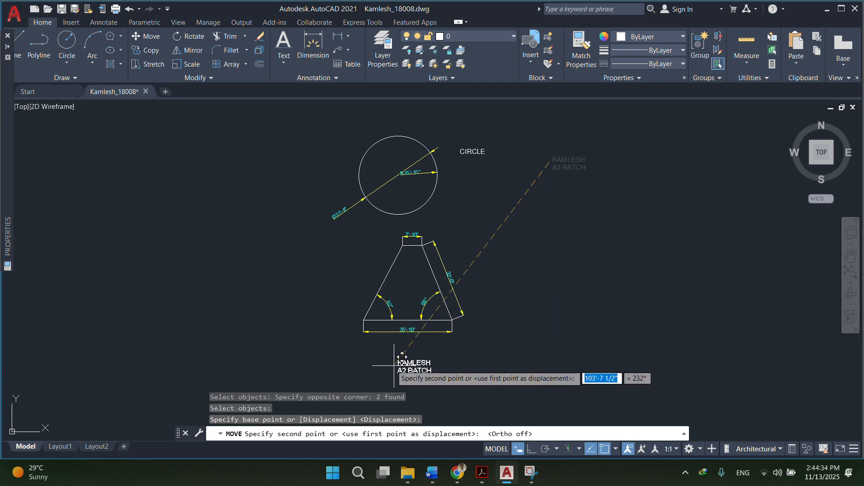
left_click(390, 355)
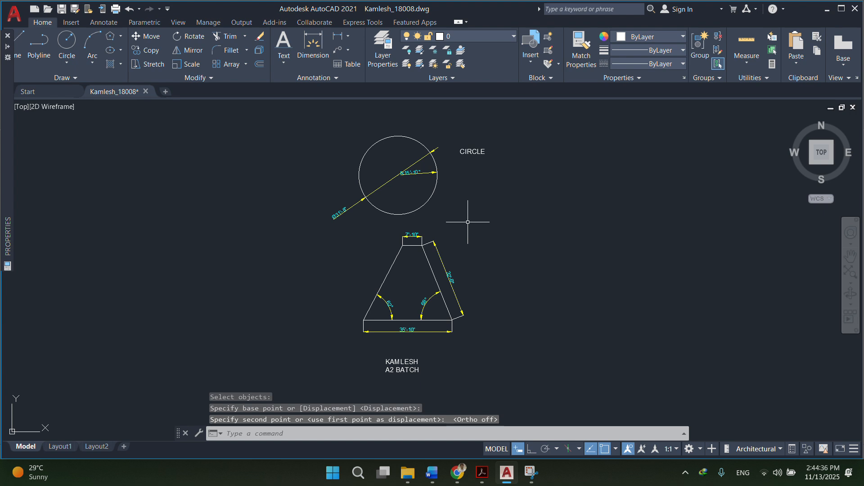
key("Escape")
key("Escape")
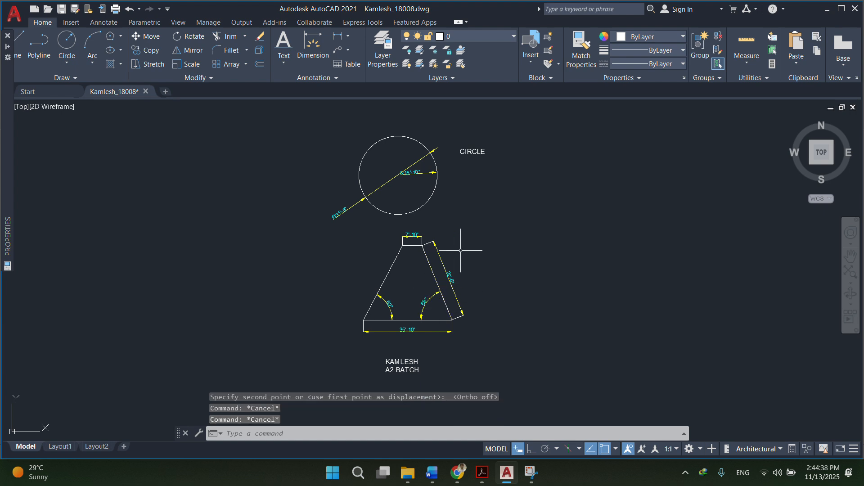
Copy the CIRCLE label with its insertion point as base and paste it right of the trapezoid.
left_click(475, 152)
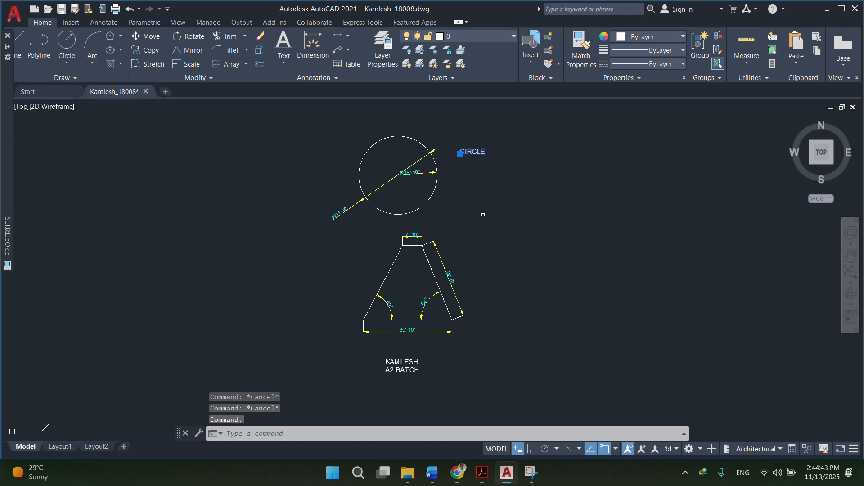
key("ctrl+c")
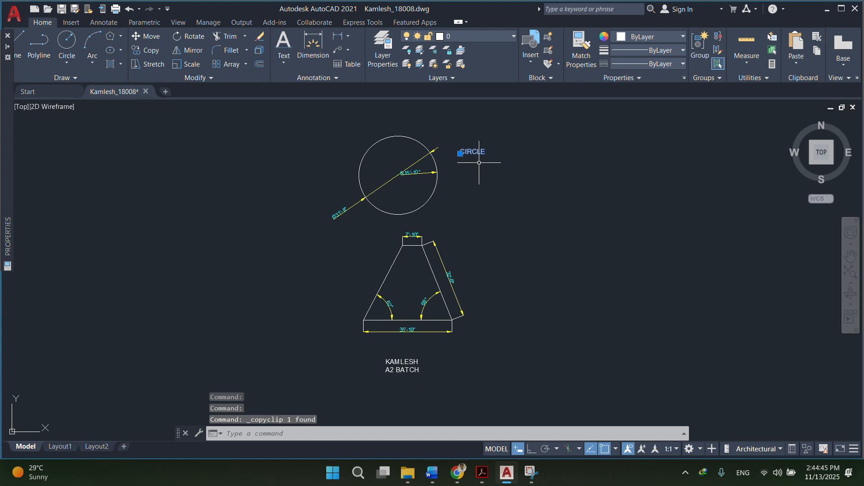
key("ctrl+shift+c")
scroll(468, 143, "up", 2)
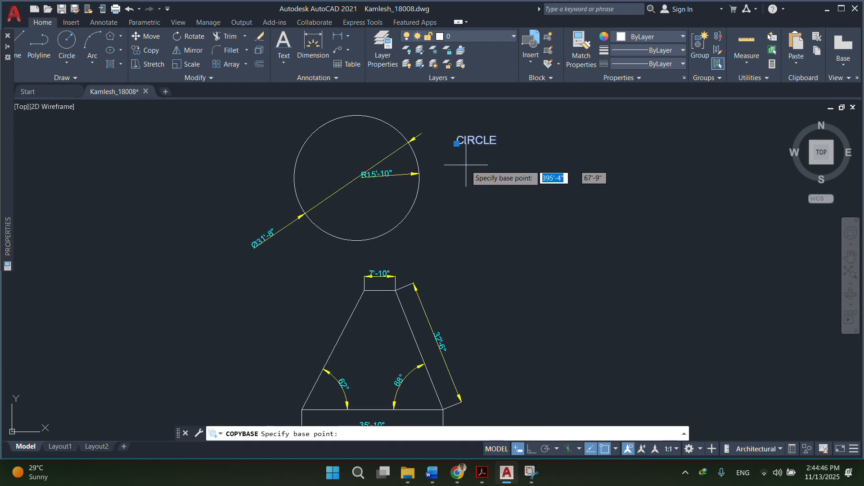
left_click(467, 143)
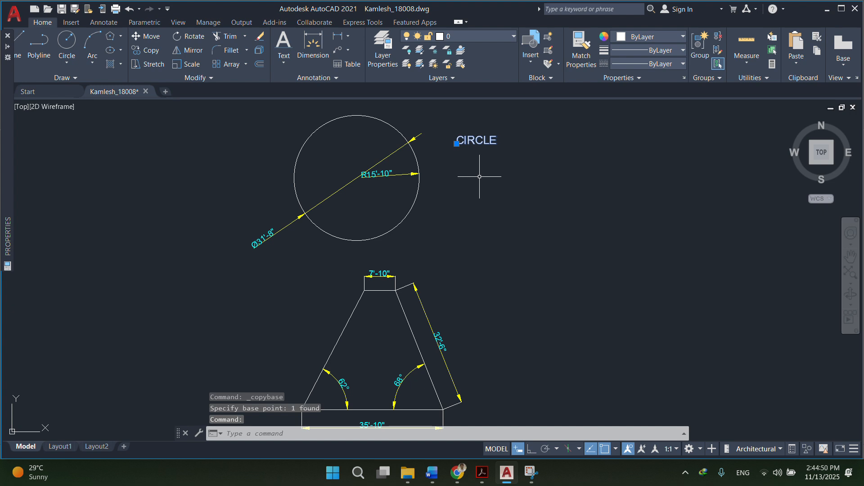
key("Return")
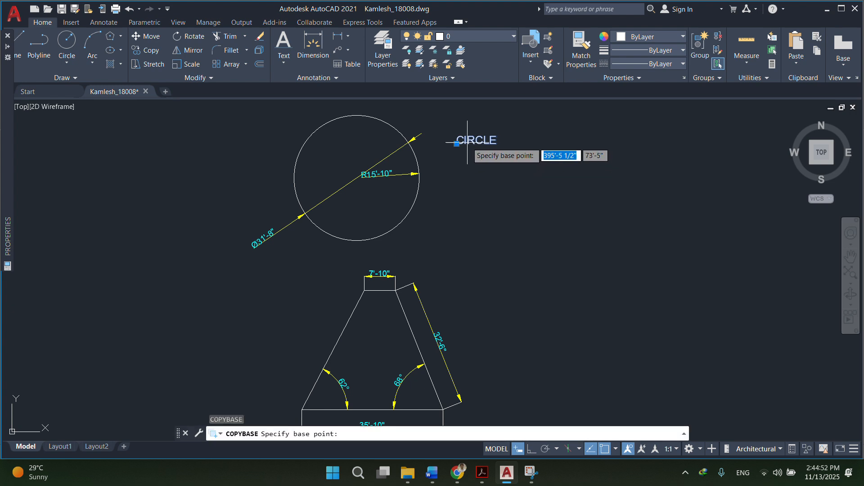
left_click(469, 145)
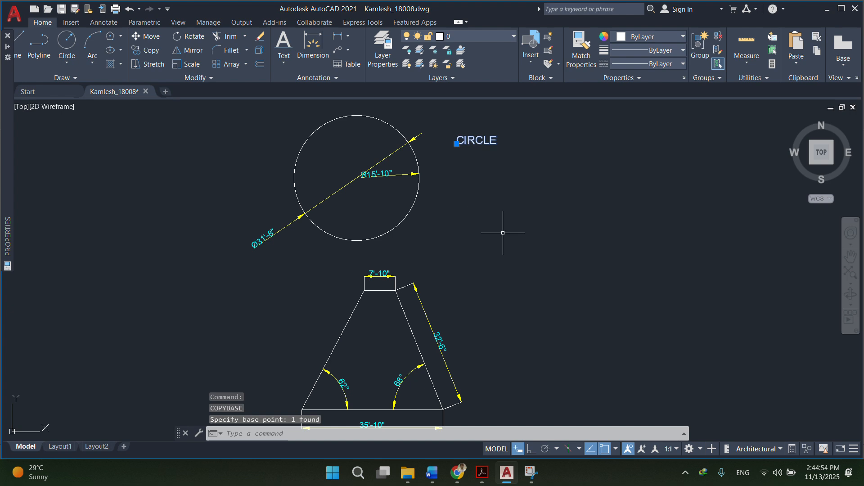
key("ctrl+v")
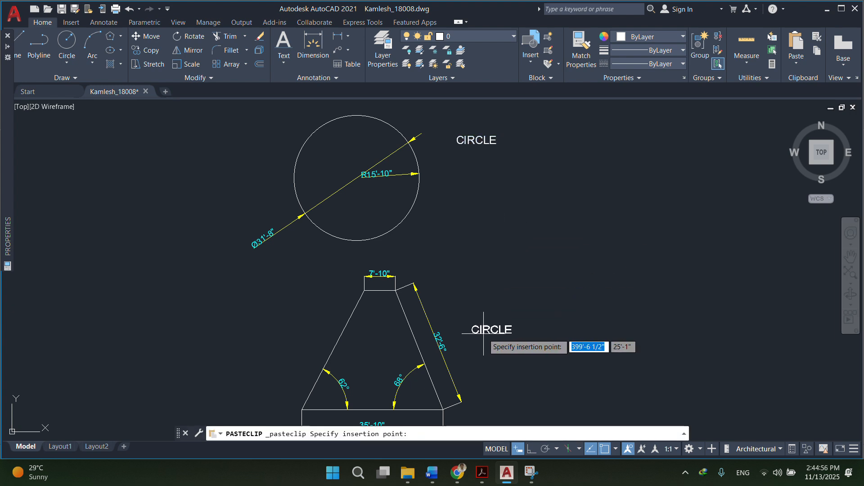
left_click(485, 340)
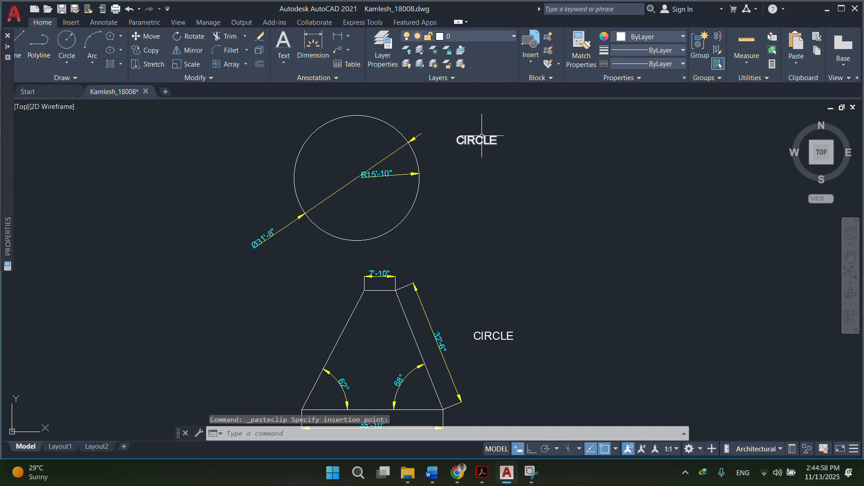
scroll(481, 135, "down", 4)
Change the pasted label beside the trapezoid to RETAINING WALL and save the drawing.
scroll(437, 234, "up", 4)
scroll(471, 214, "down", 4)
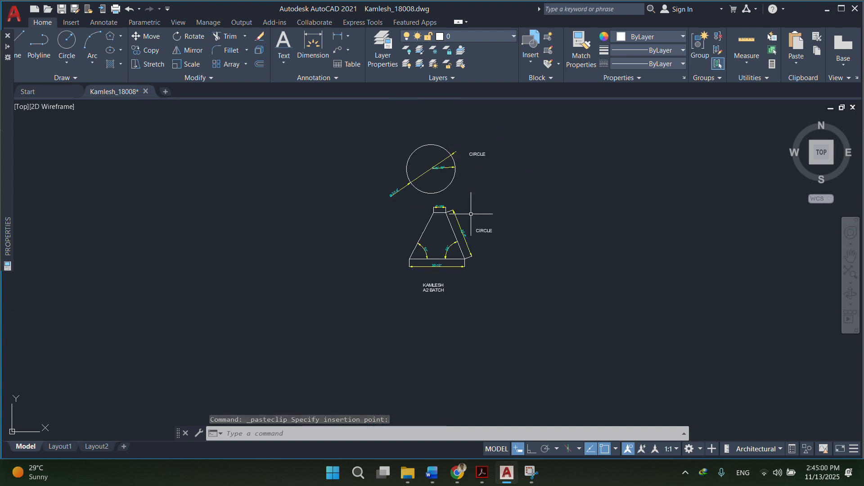
scroll(471, 214, "up", 4)
scroll(498, 293, "down", 4)
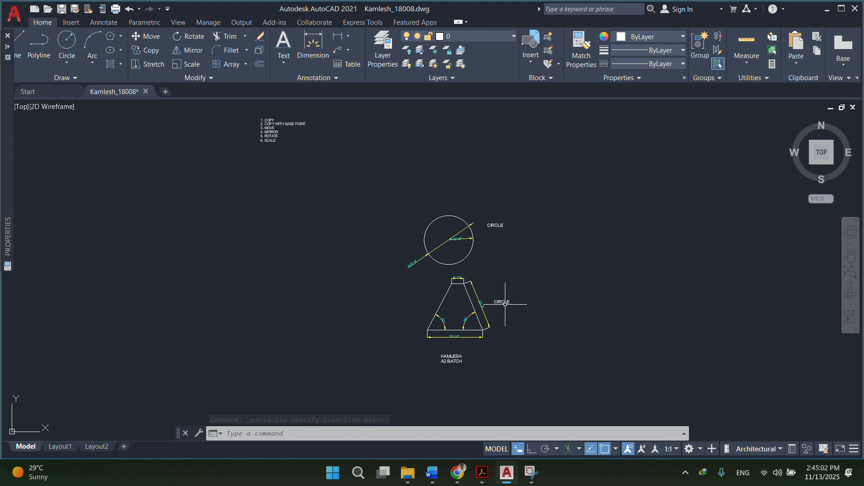
scroll(505, 304, "up", 2)
double_click(502, 305)
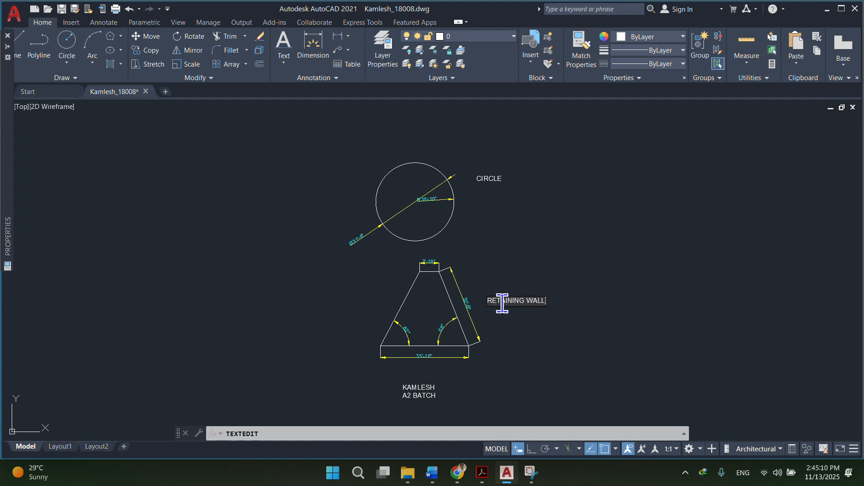
left_click(523, 264)
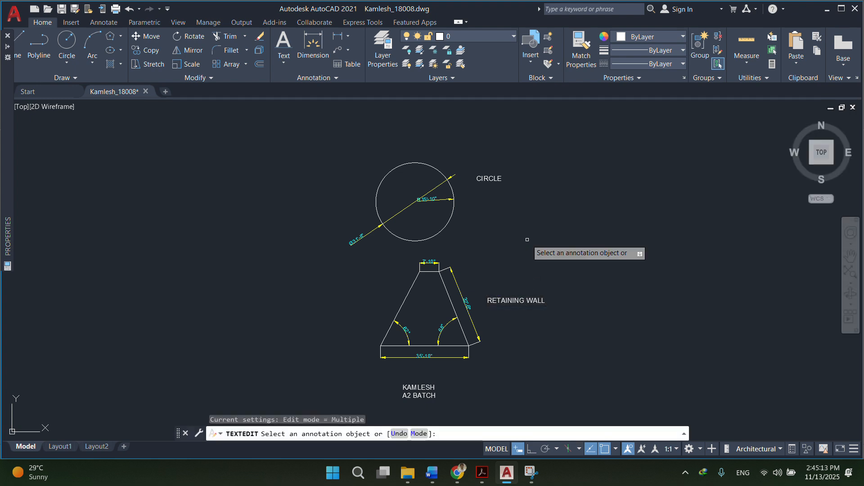
key("Return")
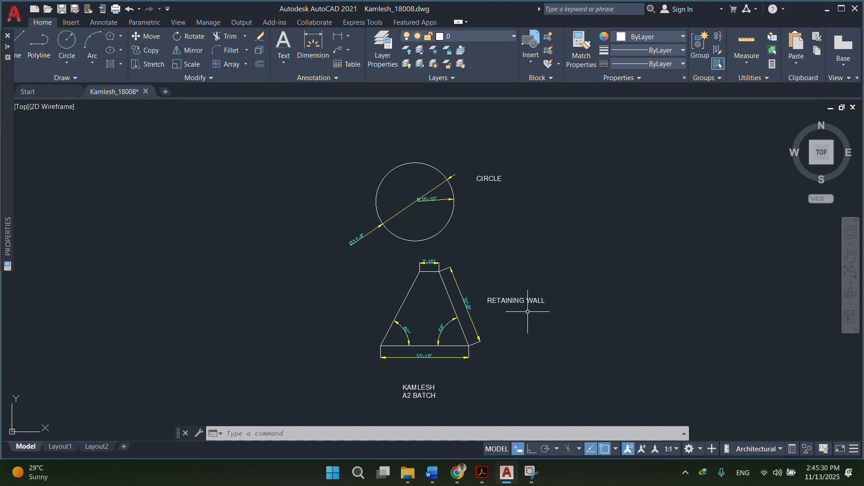
key("ctrl+s")
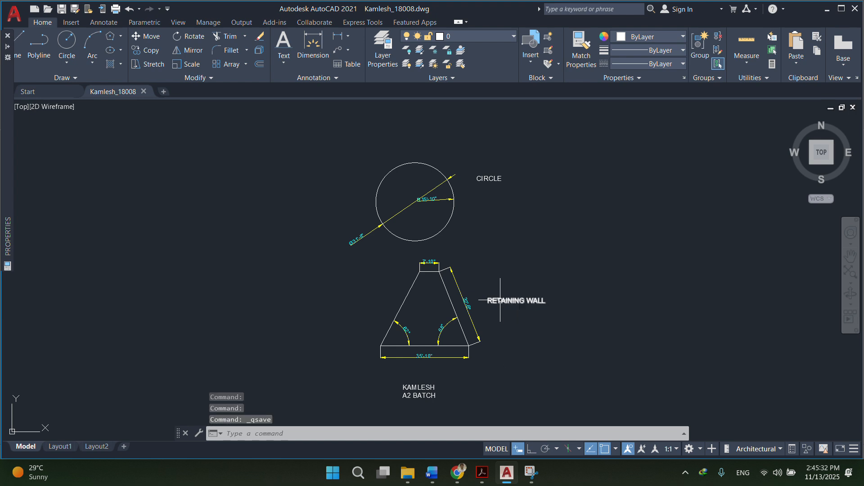
left_click(285, 65)
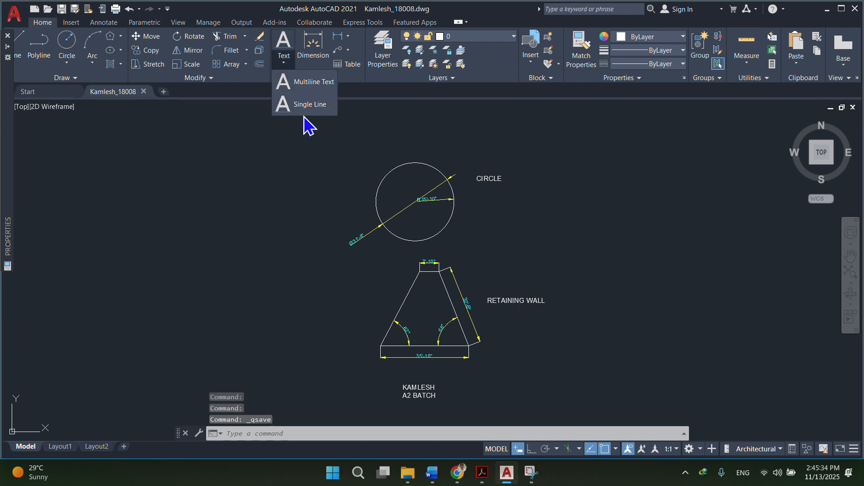
Draw a multiline text box to the right of the circle.
left_click(309, 83)
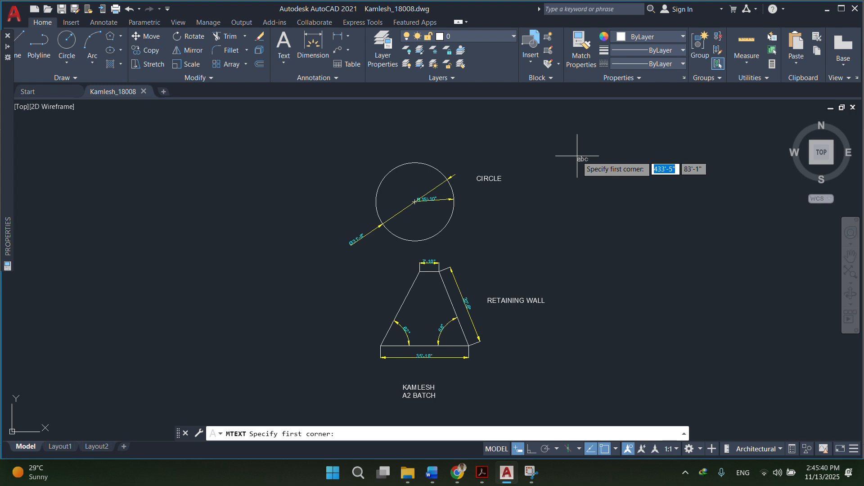
left_click(558, 153)
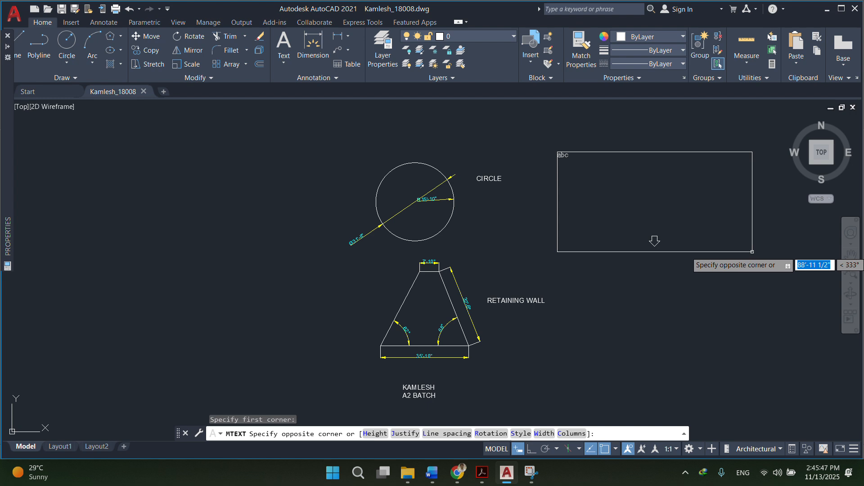
left_click(752, 251)
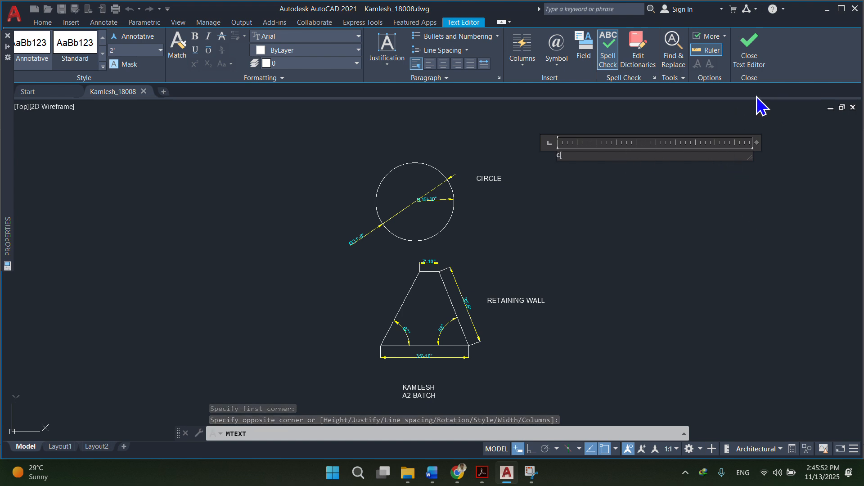
Type CIRCLE, the student's full name, A2 BATCH and CIVIL DEPARTMENT, then select the lines.
type("CIRCLE")
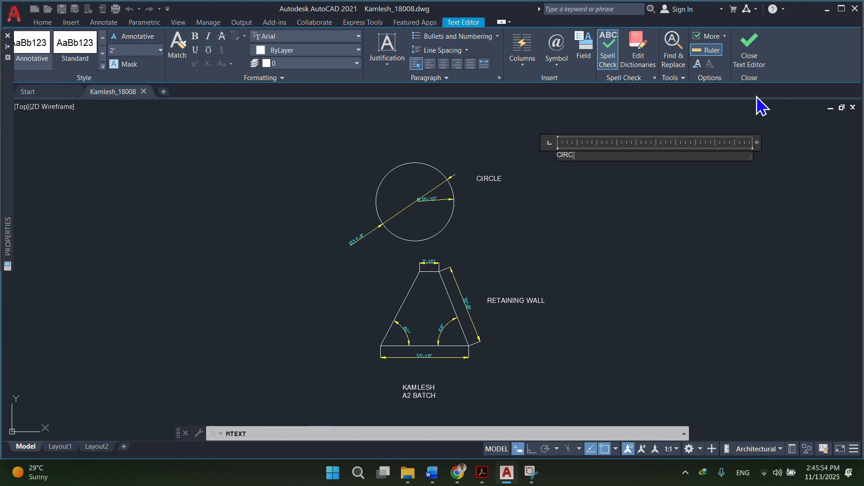
key("Return")
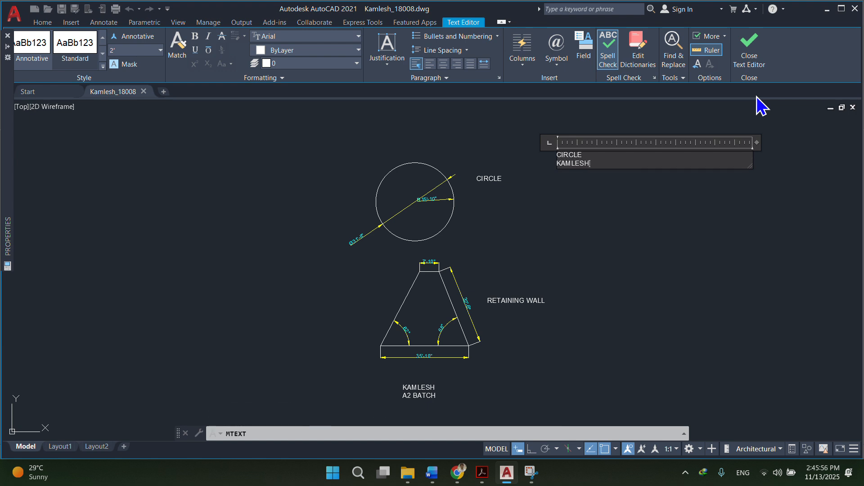
key("Return")
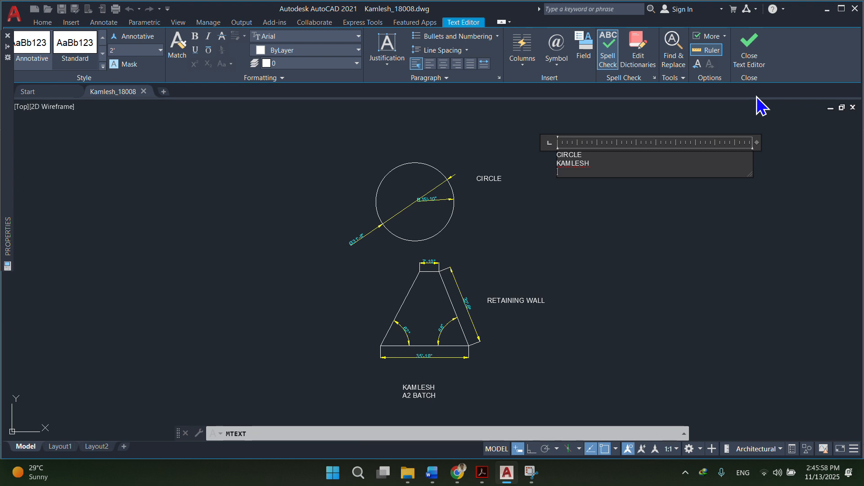
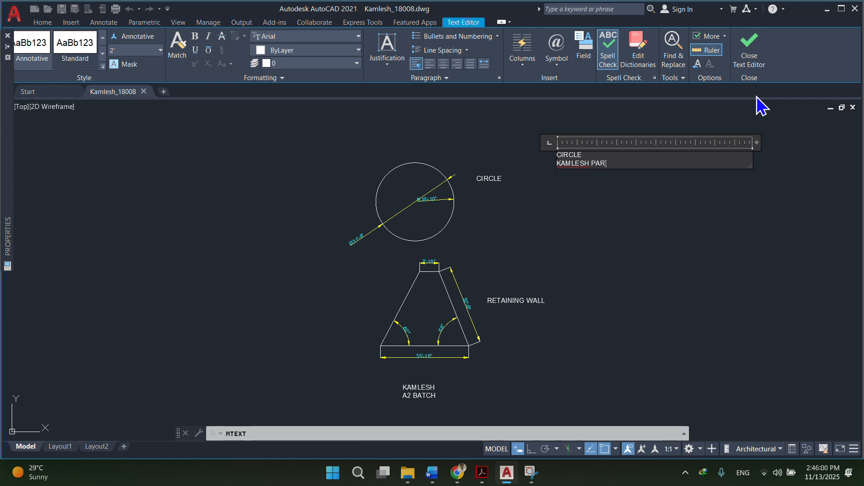
key("Return")
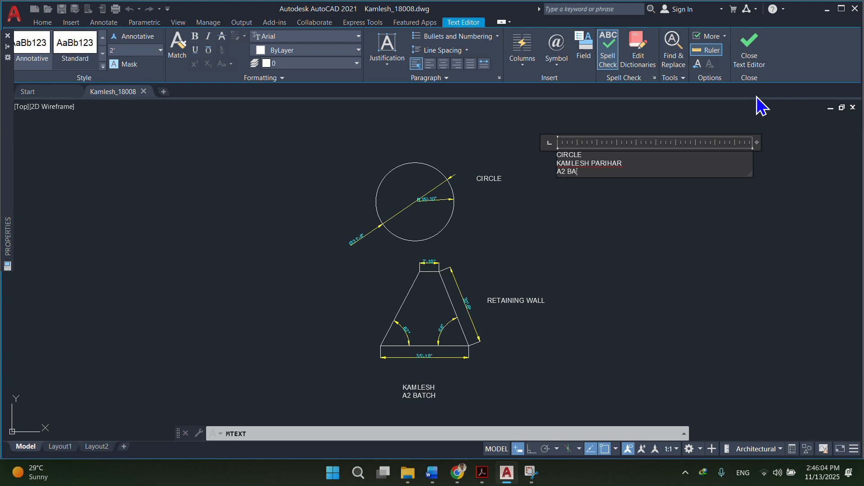
type("A2 BATCH")
key("Return")
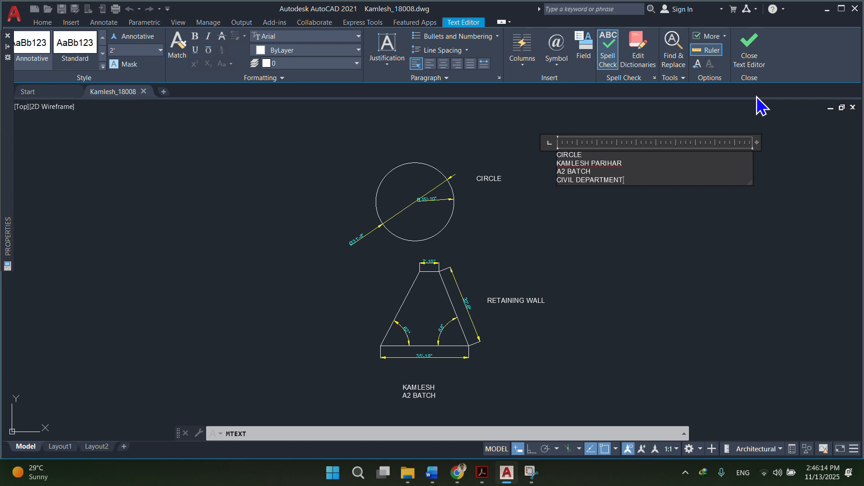
key("Return")
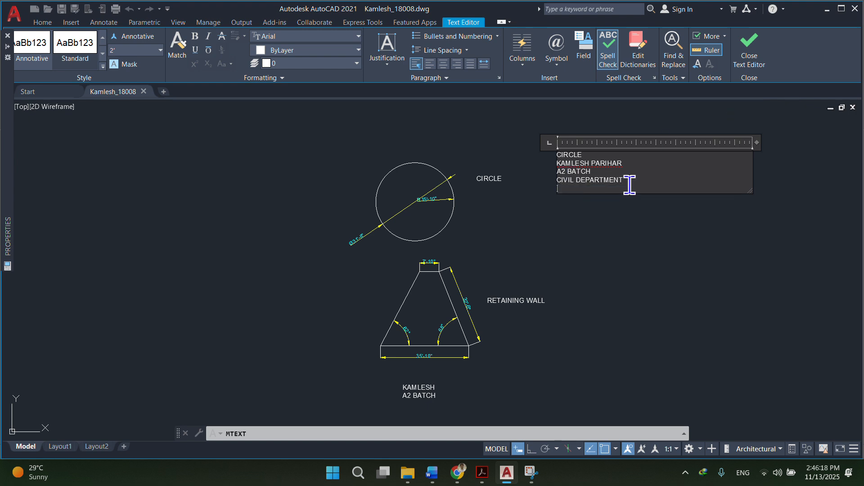
left_click_drag(572, 188, 540, 137)
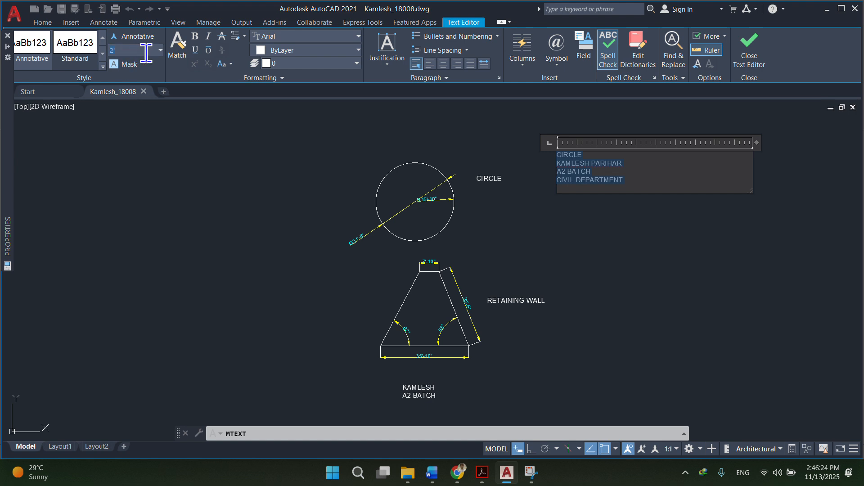
Try a new value in the Text Height dropdown for the text block.
left_click(160, 50)
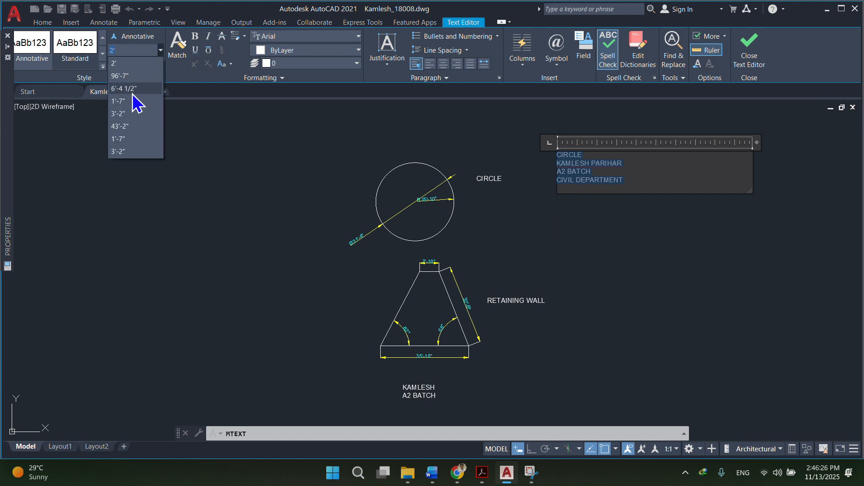
left_click(127, 51)
left_click(88, 59)
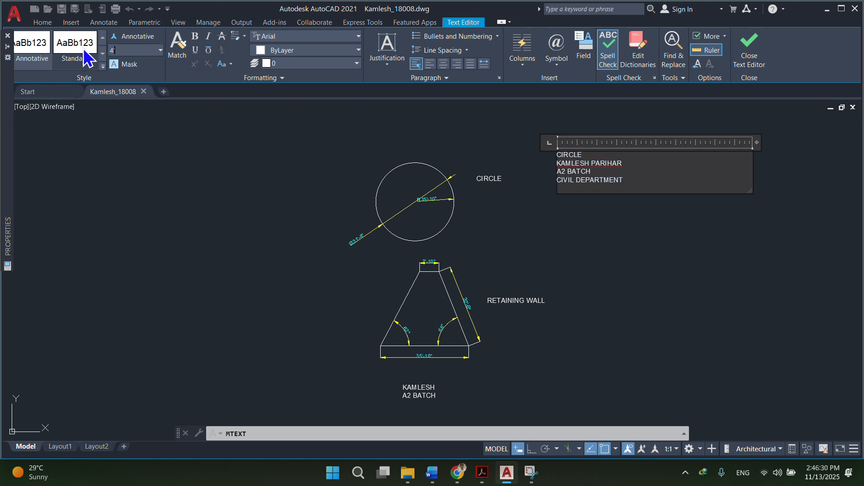
Select all the multiline text lines and delete them.
key("ctrl+a")
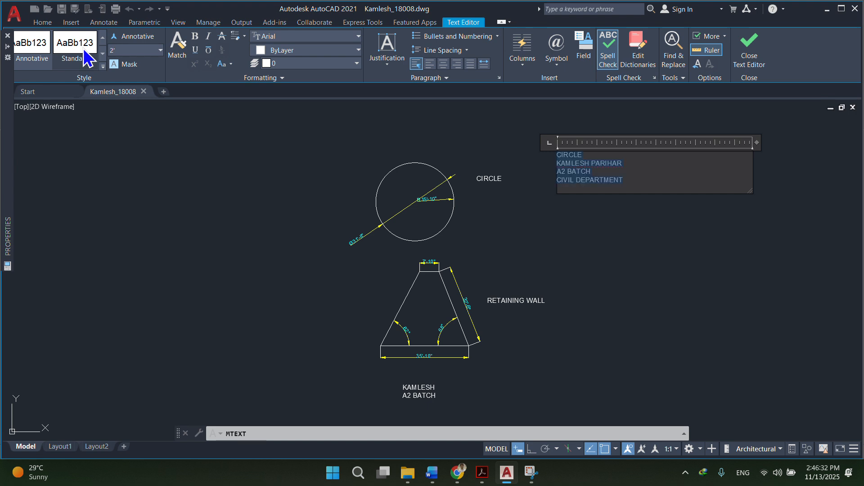
left_click(636, 175)
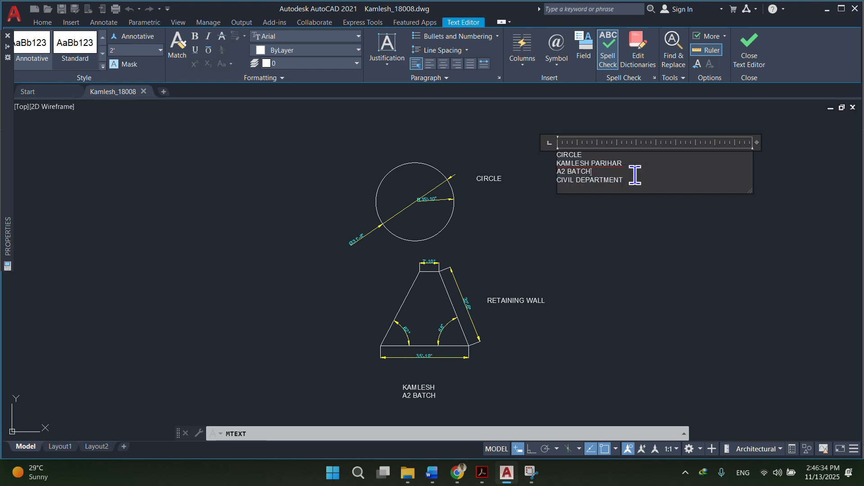
left_click_drag(639, 181, 544, 149)
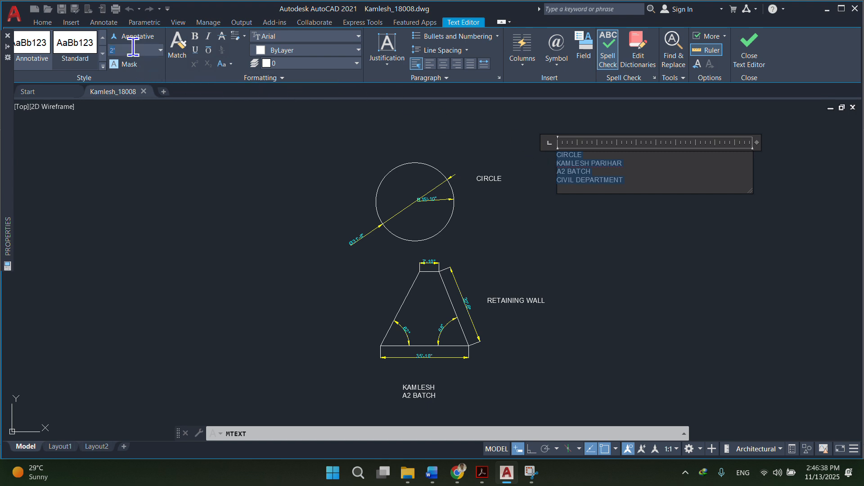
key("Delete")
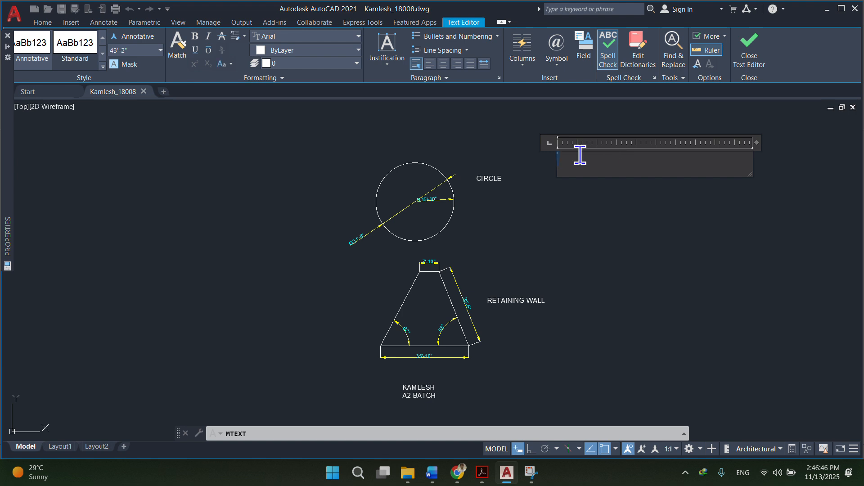
Set the text height to 4' and exit the multiline text editor.
left_click(147, 48)
type("4'")
key("Return")
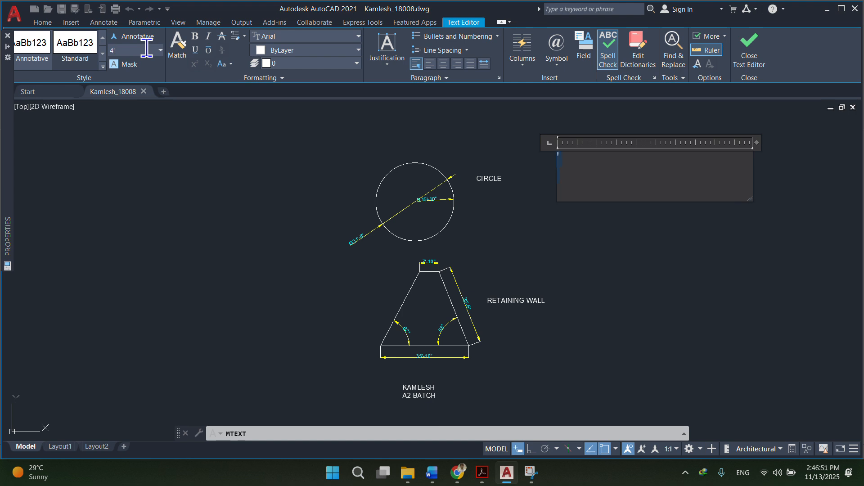
scroll(646, 189, "up", 8)
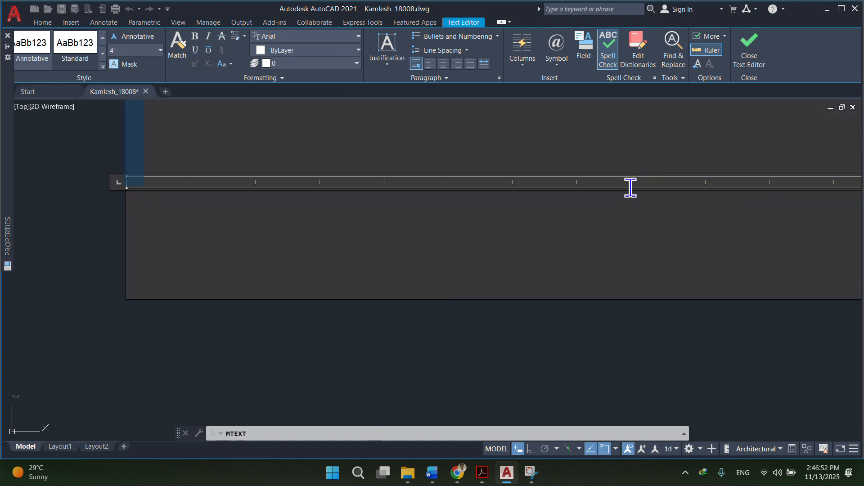
scroll(629, 188, "down", 6)
key("Escape")
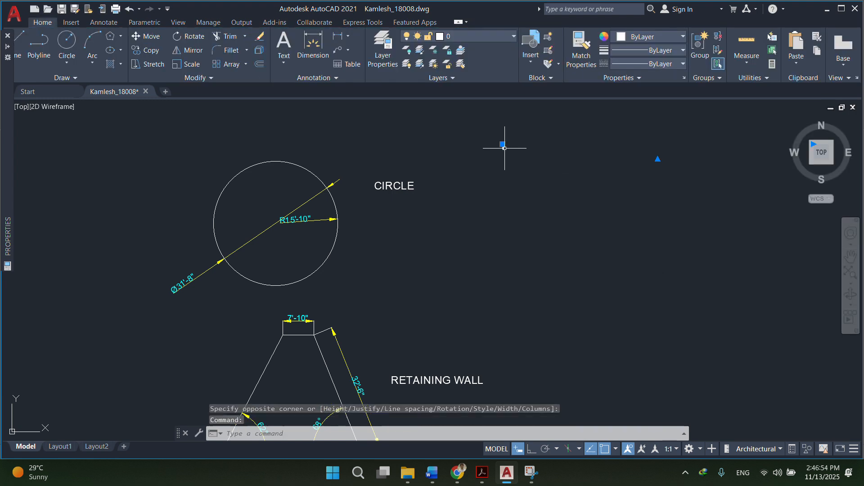
Select the tiny stray text mark above-right of the circle and grab its grip.
left_click(505, 143)
left_click(647, 160)
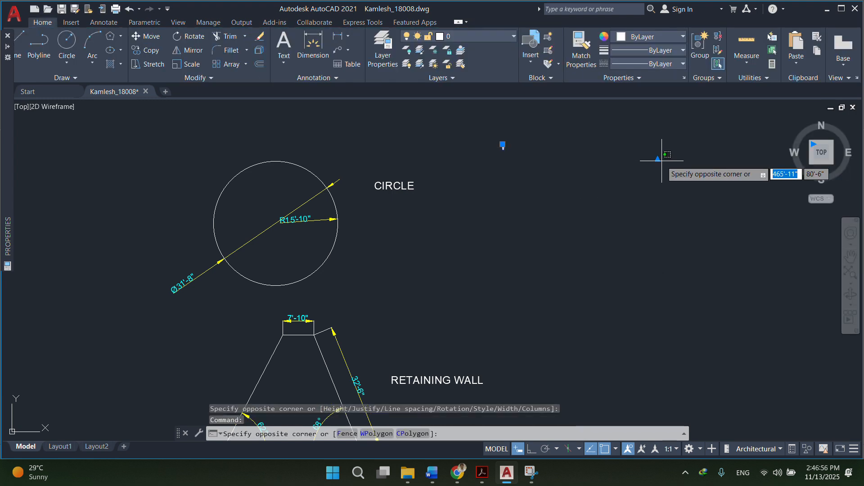
left_click(661, 155)
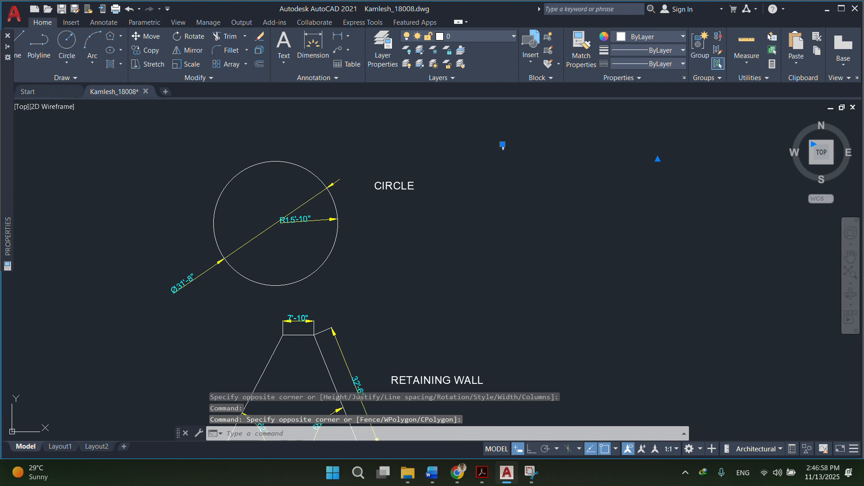
key("Escape")
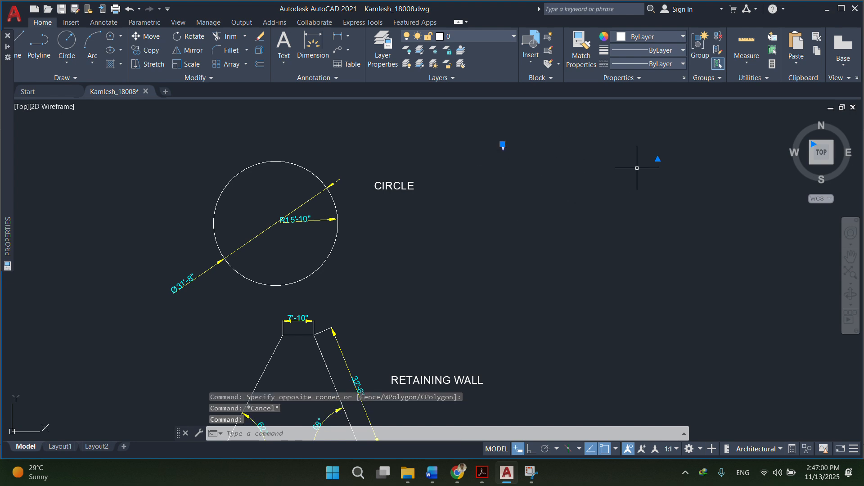
left_click(657, 158)
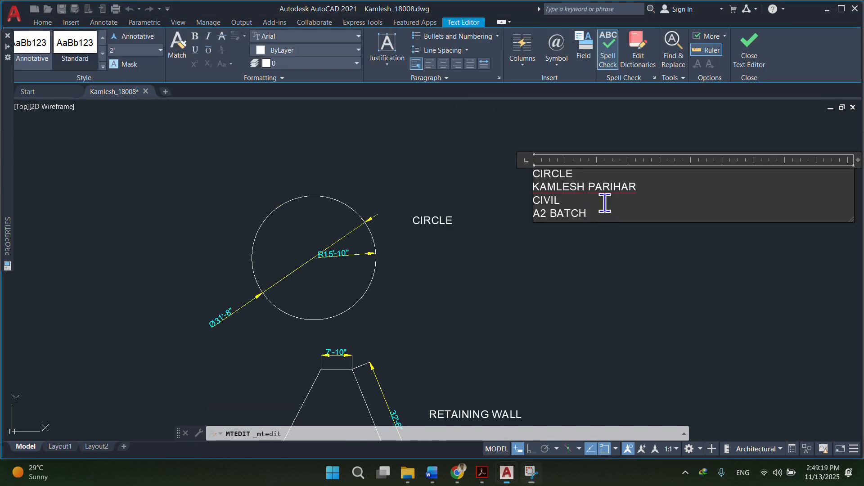
Resize the text block lines to 4', then 6'-4 1/2", finally 3'-2", and close the editor.
left_click_drag(599, 212, 504, 160)
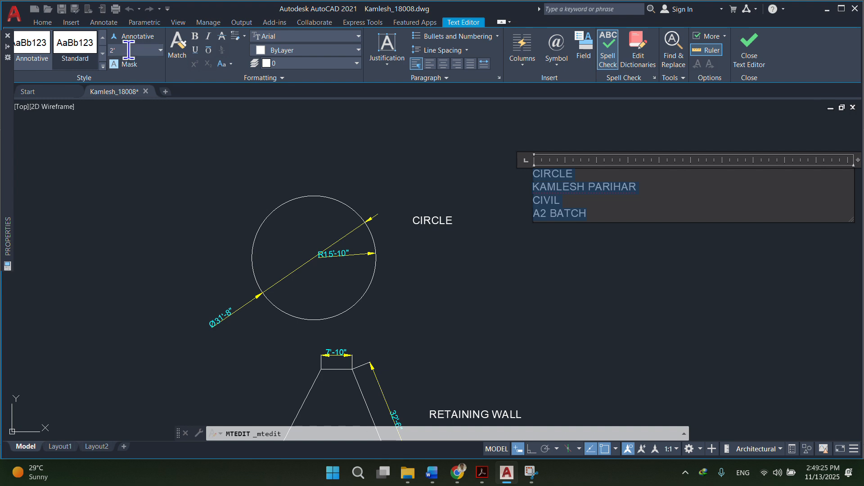
left_click_drag(129, 50, 54, 39)
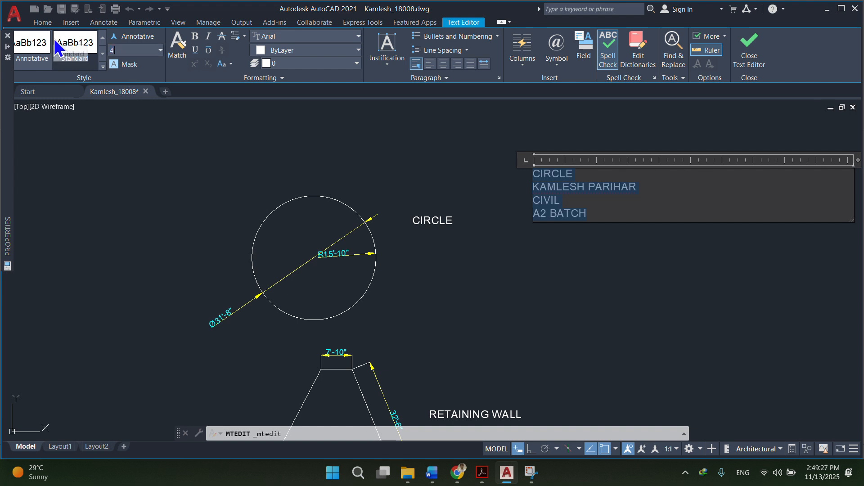
key("Return")
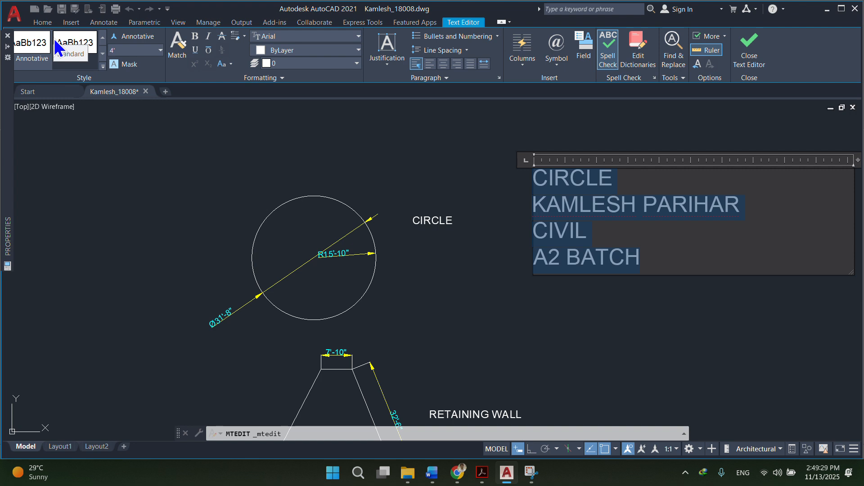
left_click_drag(122, 50, 85, 48)
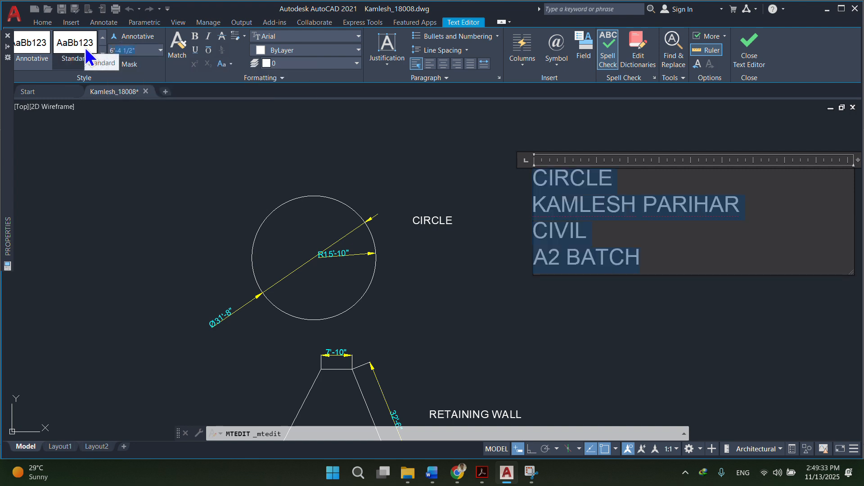
key("Return")
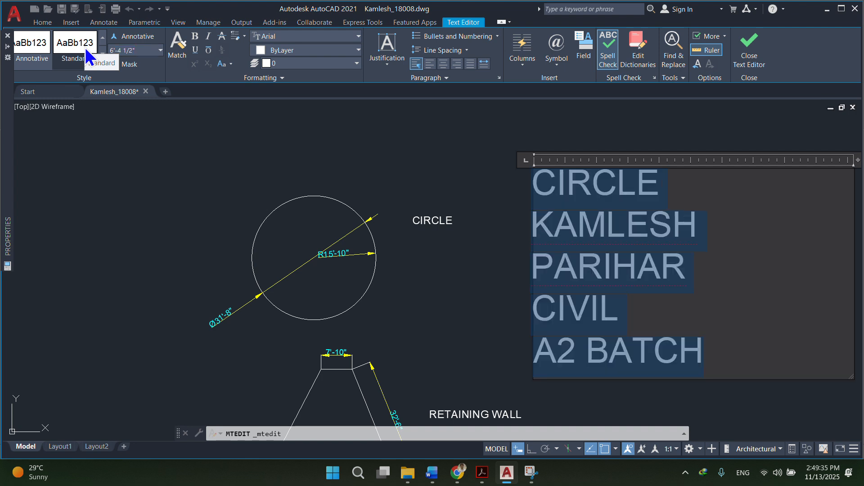
scroll(581, 216, "down", 4)
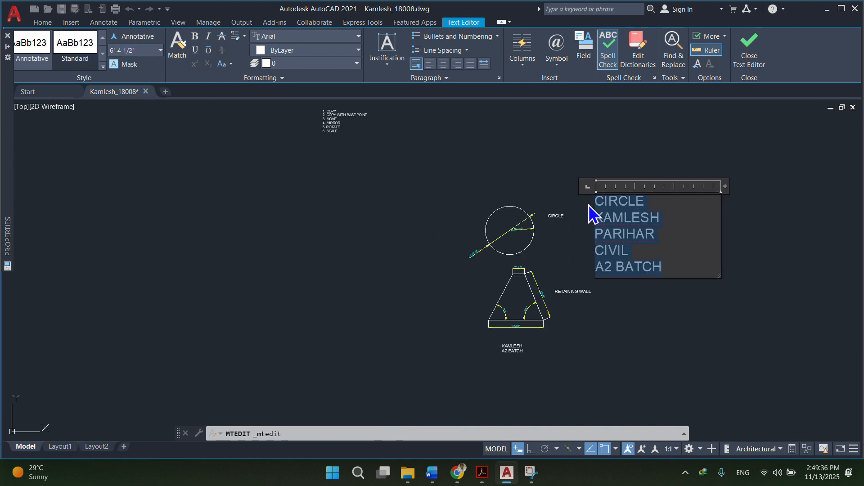
left_click(143, 49)
type("3'-")
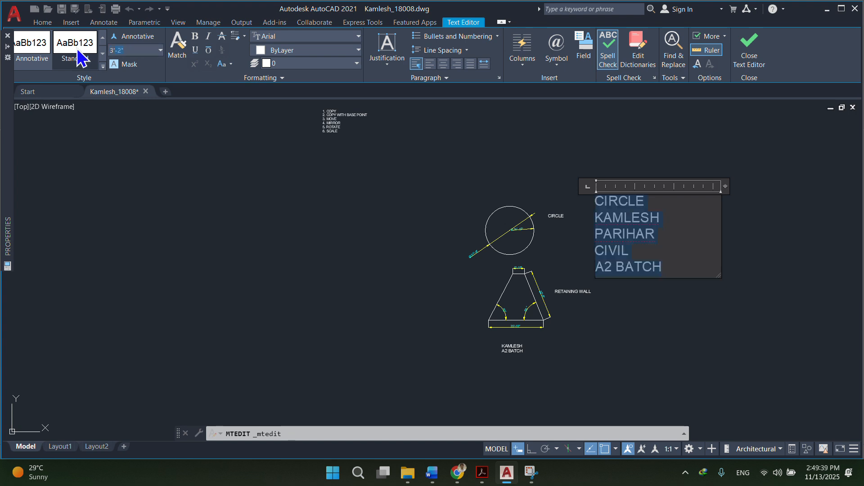
key("Return")
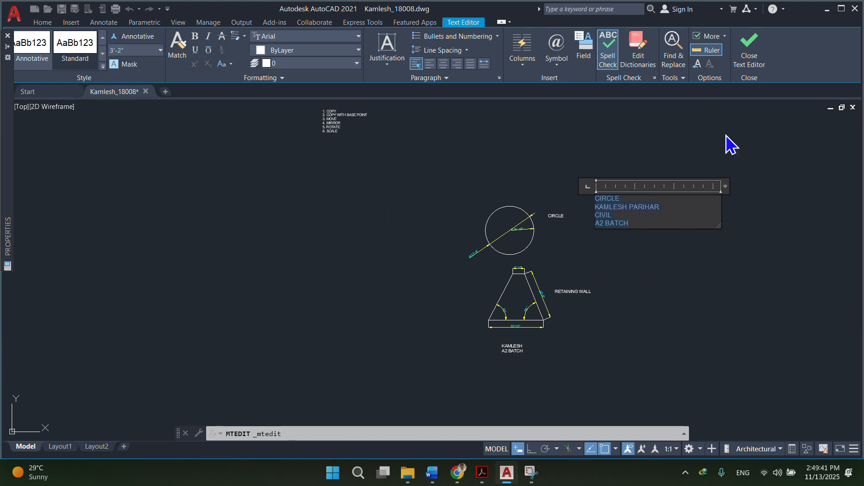
left_click(749, 56)
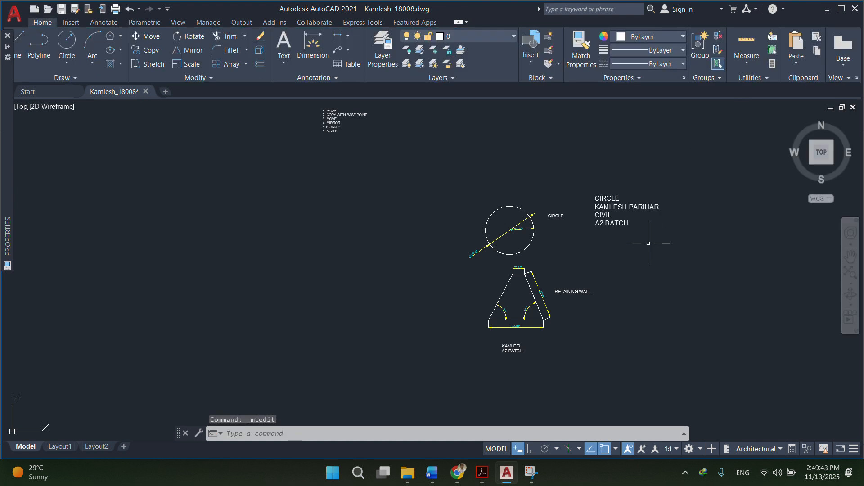
key("Escape")
left_click(624, 216)
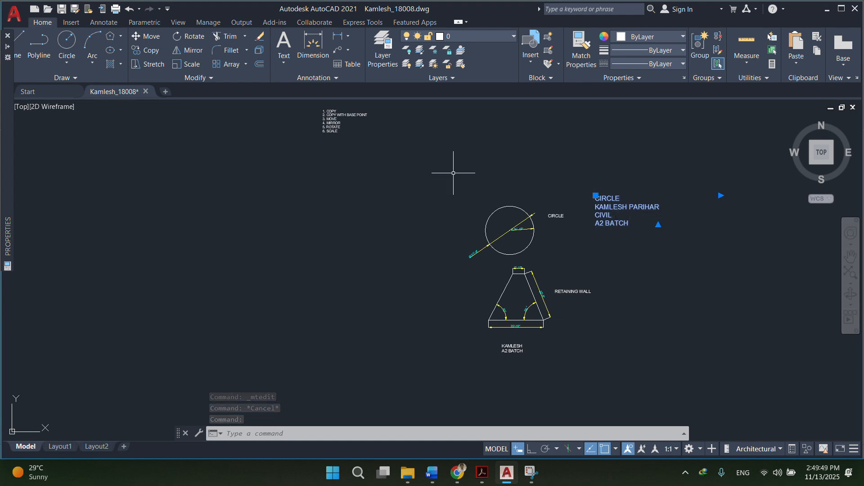
left_click(288, 67)
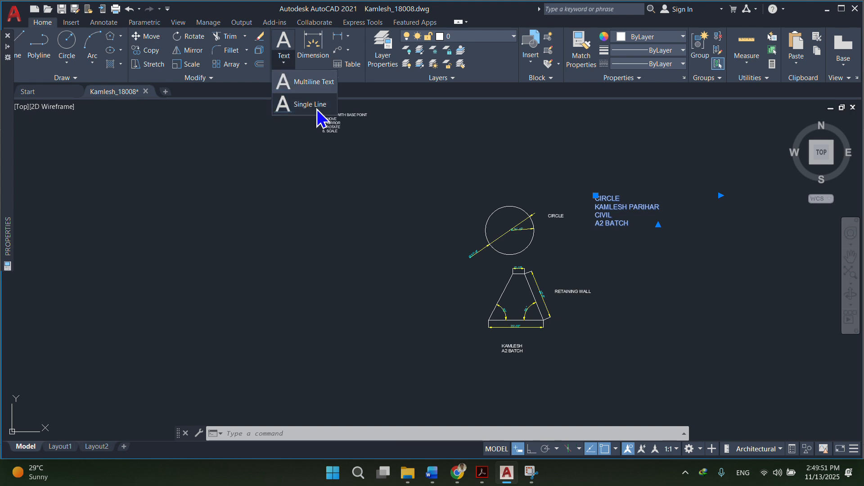
double_click(630, 221)
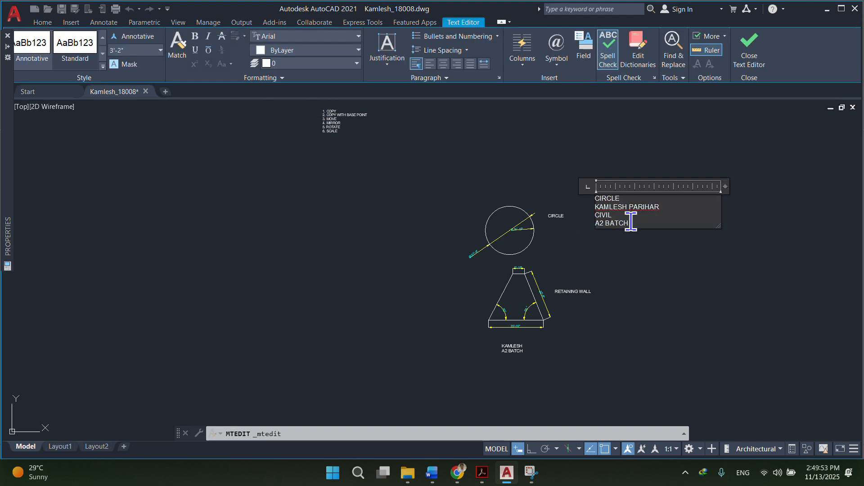
mouse_move(630, 226)
left_mouse_down()
mouse_move(571, 201)
mouse_move(619, 256)
mouse_move(525, 155)
left_mouse_up()
left_click(660, 322)
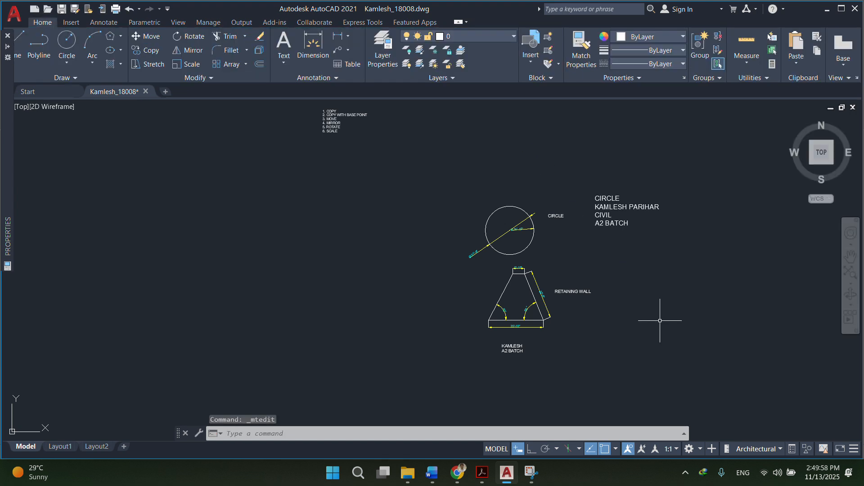